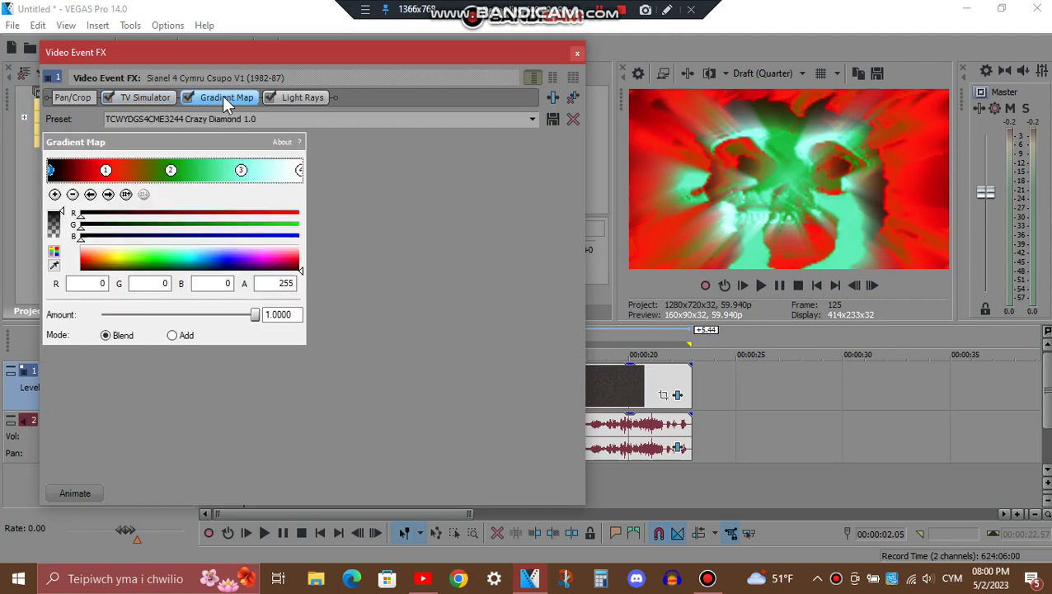
- Examine each color point of the first clip's Gradient Map, plus its Light Rays settings
left_click(109, 195)
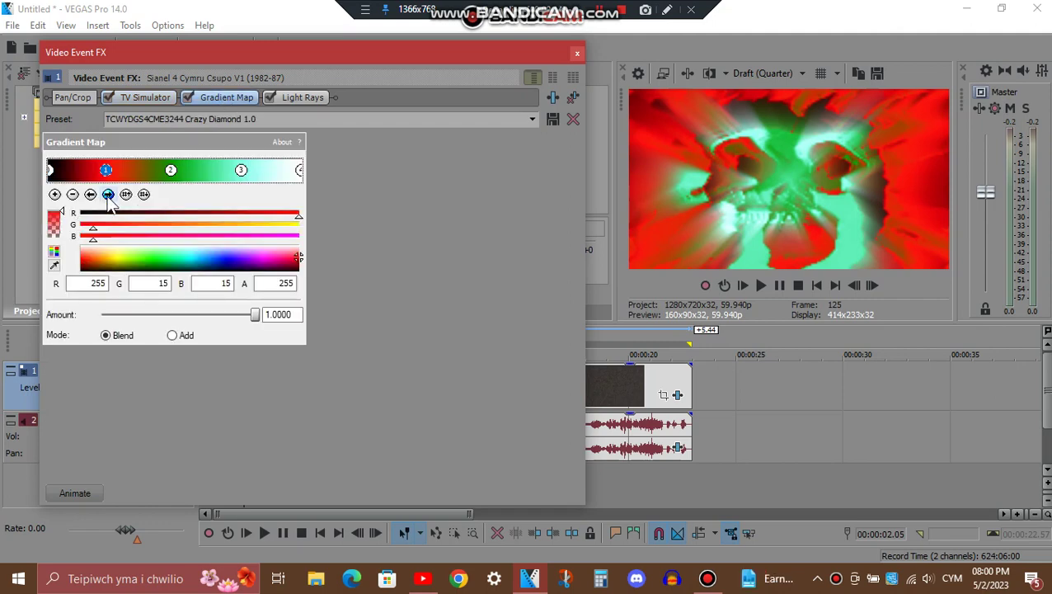
left_click(108, 194)
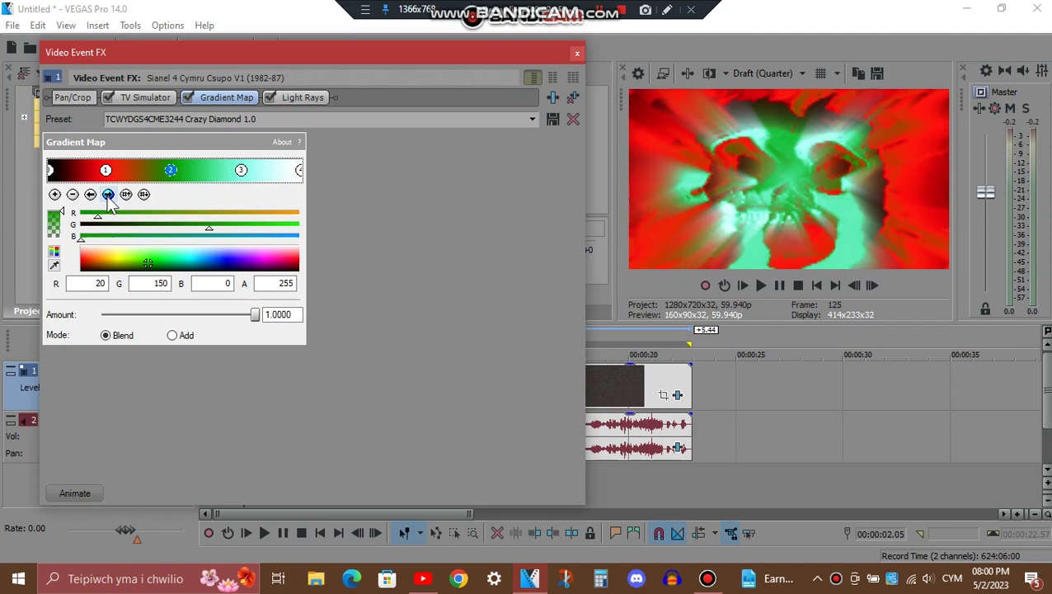
left_click(108, 195)
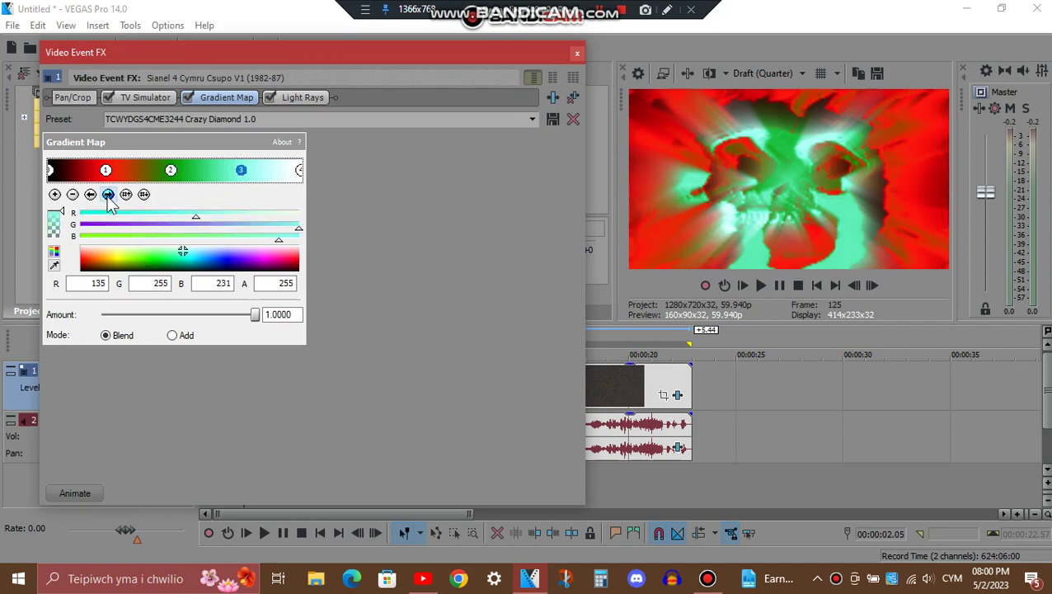
left_click(108, 195)
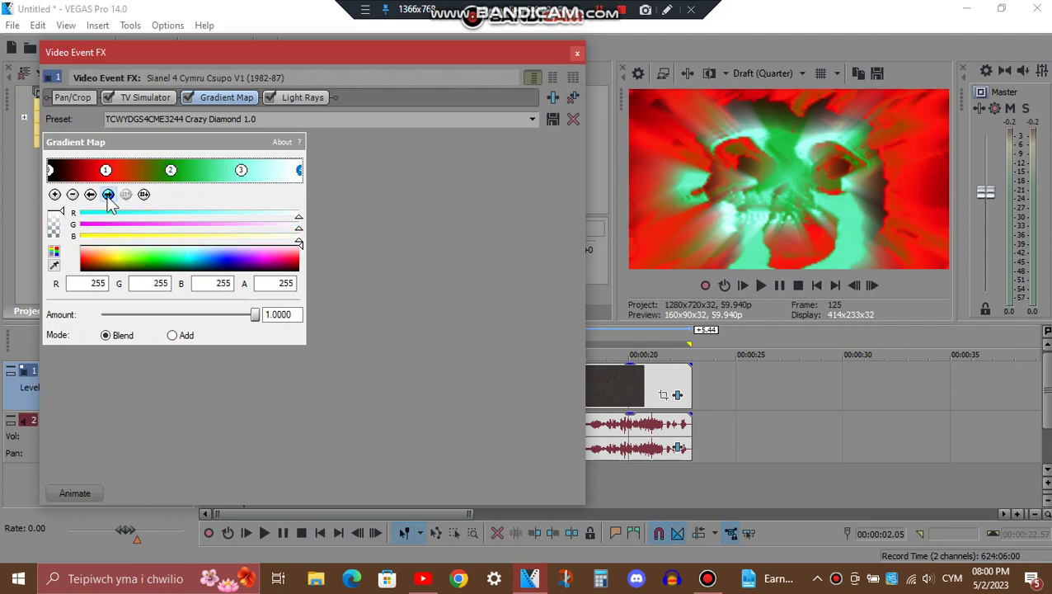
left_click(301, 97)
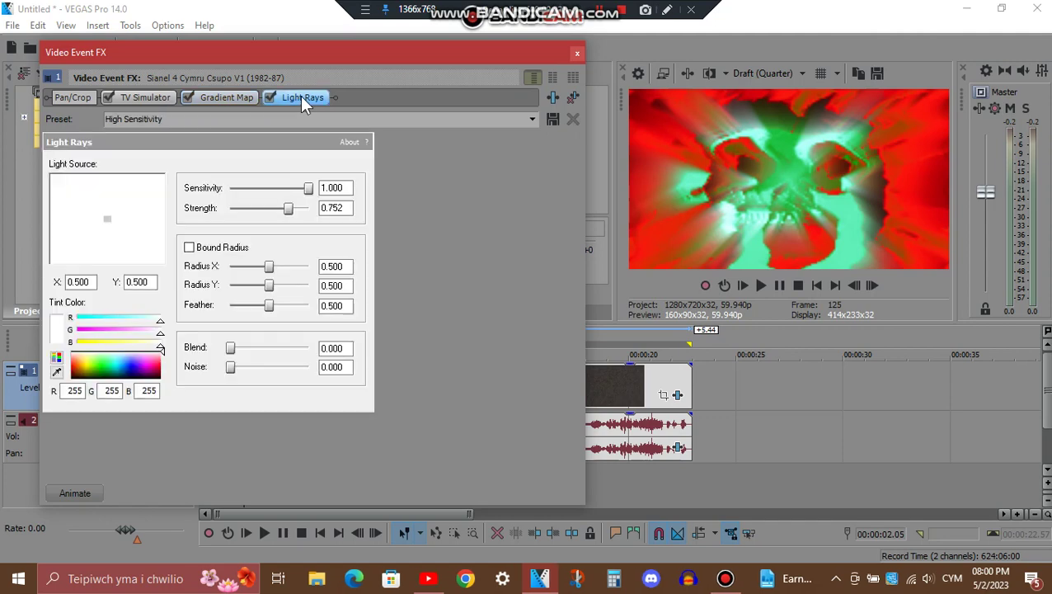
left_click(577, 53)
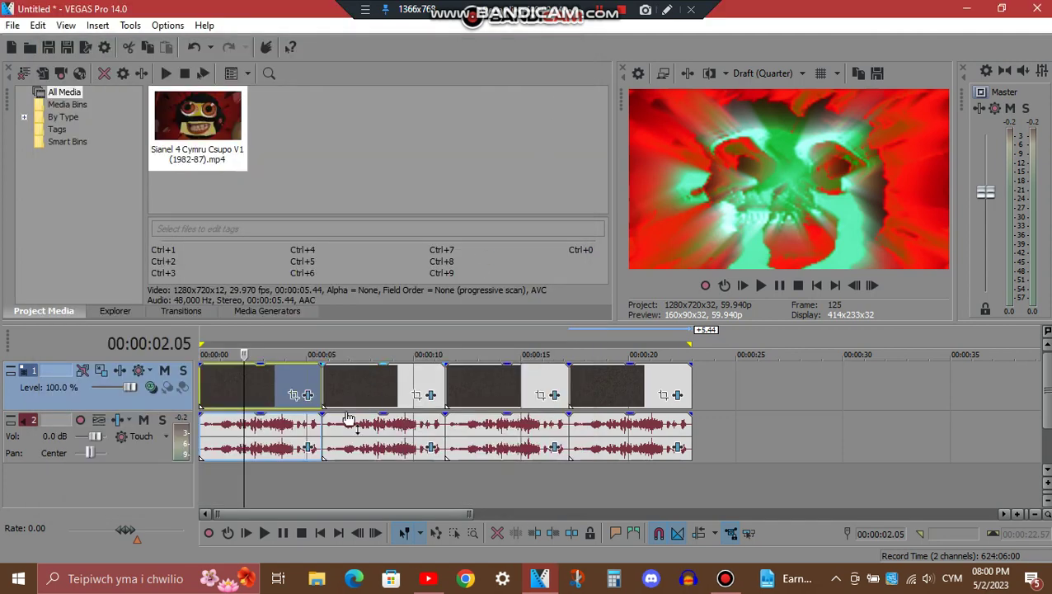
- Examine the first clip's audio effect chain: IO/Phaser, ExpressFX Chorus, ExpressFX Flange/Wah-Wah, Chorus and ExpressFX Reverb
left_click(308, 449)
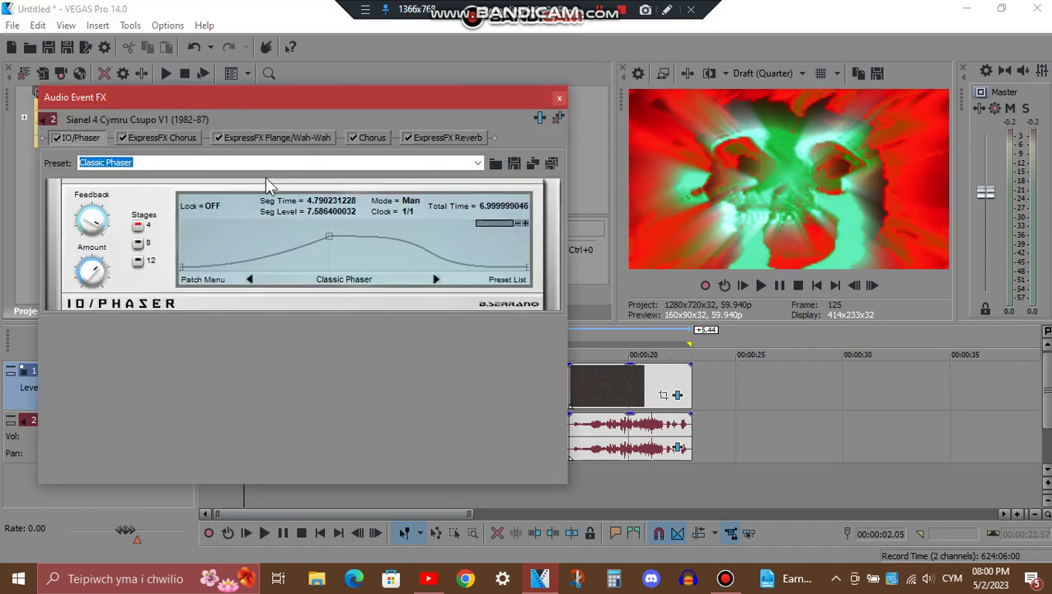
left_click(179, 139)
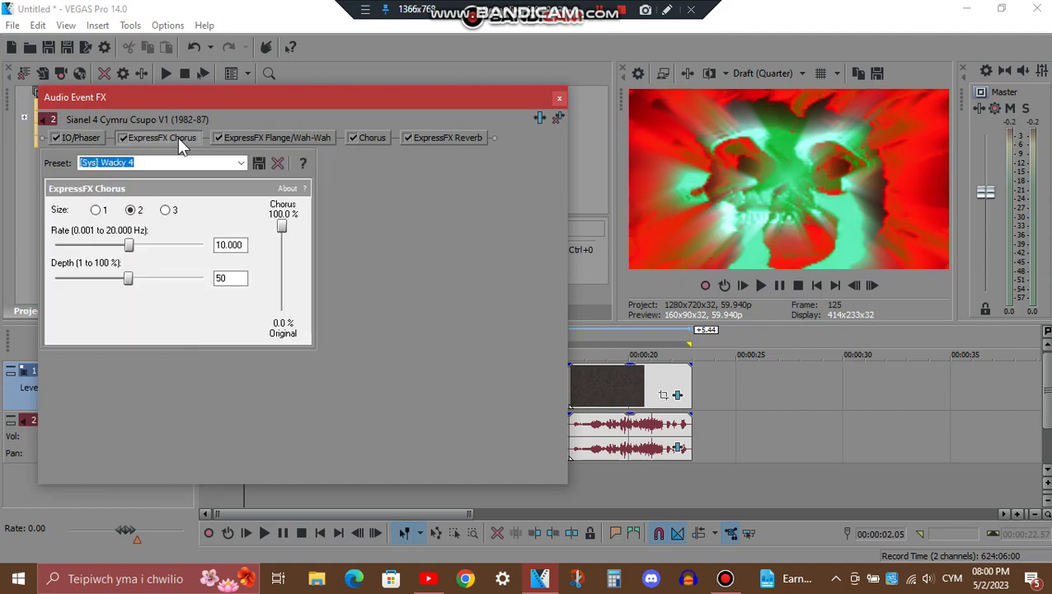
left_click(288, 139)
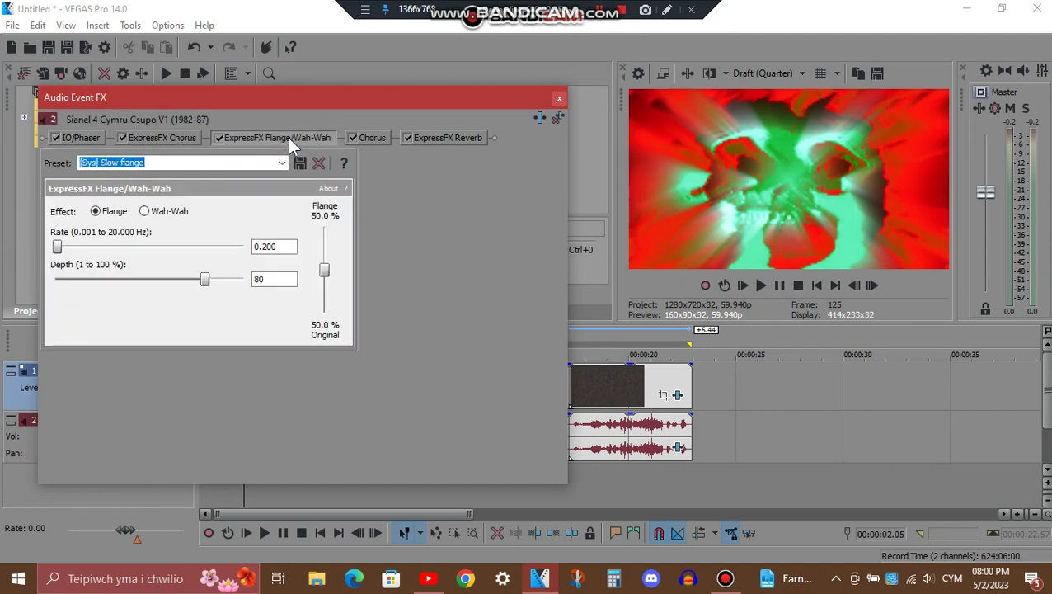
left_click(382, 138)
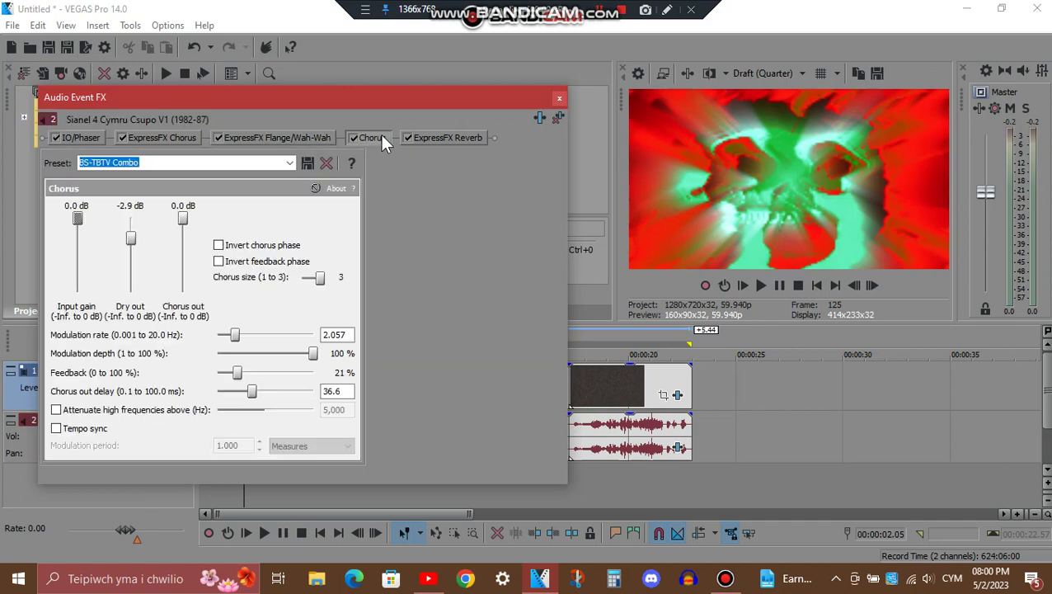
left_click(453, 138)
left_click(559, 99)
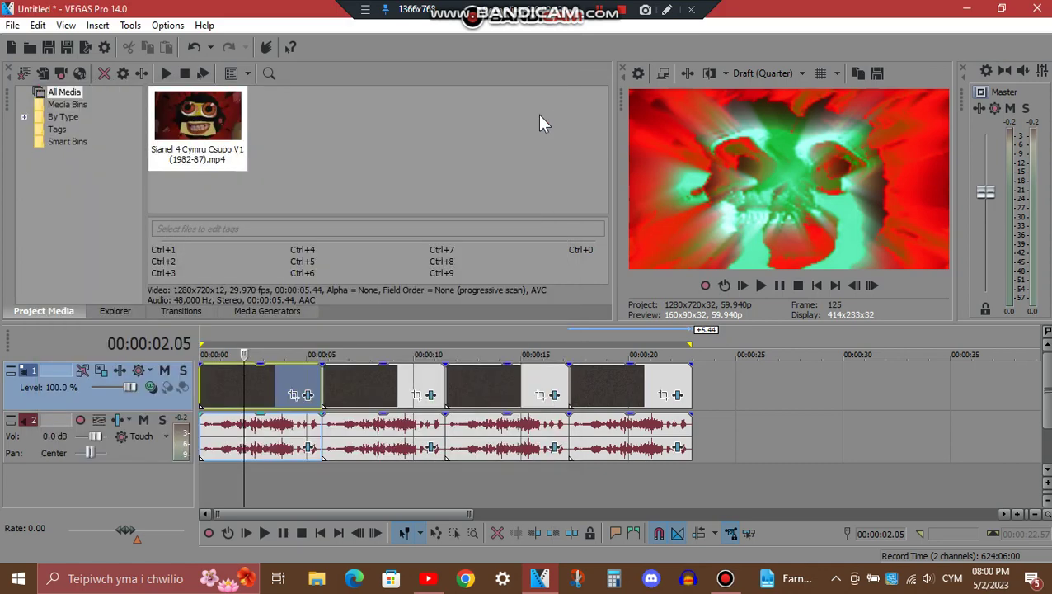
- Open the second clip's video effects and examine the Color Corrector (Secondary) and Light Rays settings
left_click(382, 383)
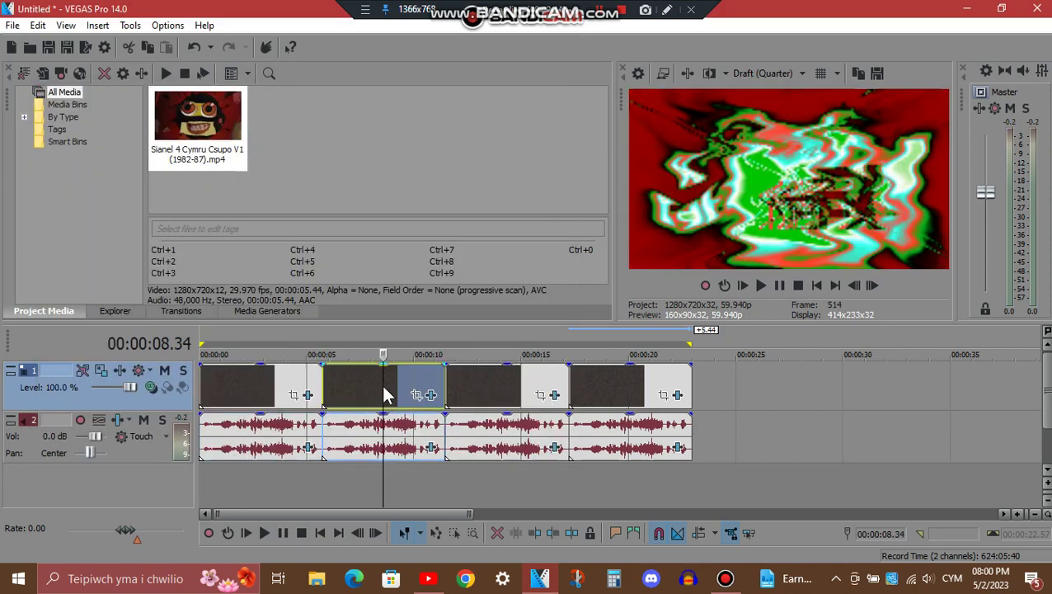
left_click(430, 395)
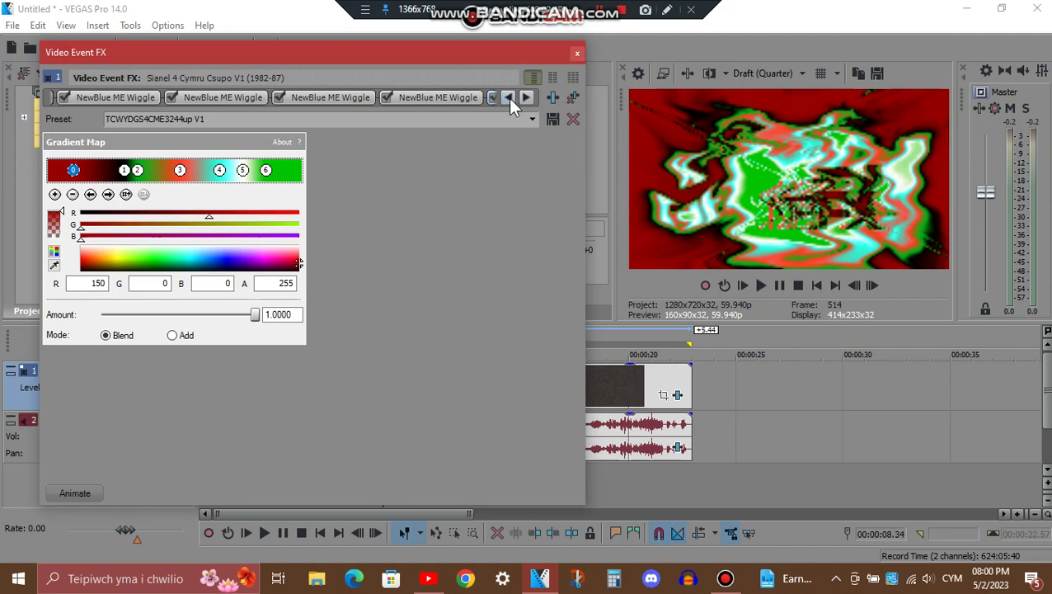
left_click(508, 98)
left_click(508, 98)
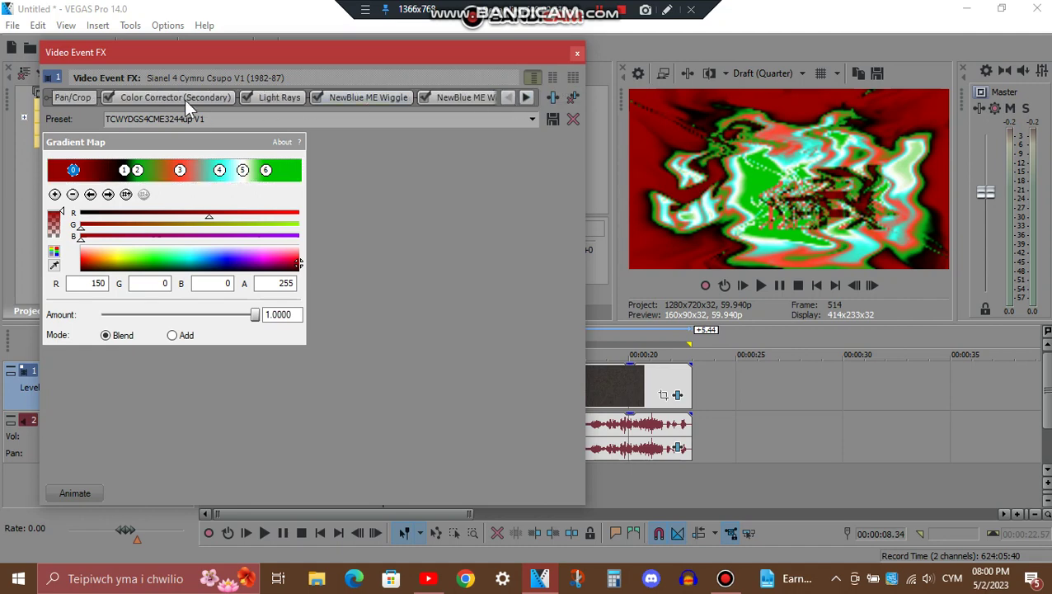
left_click(183, 97)
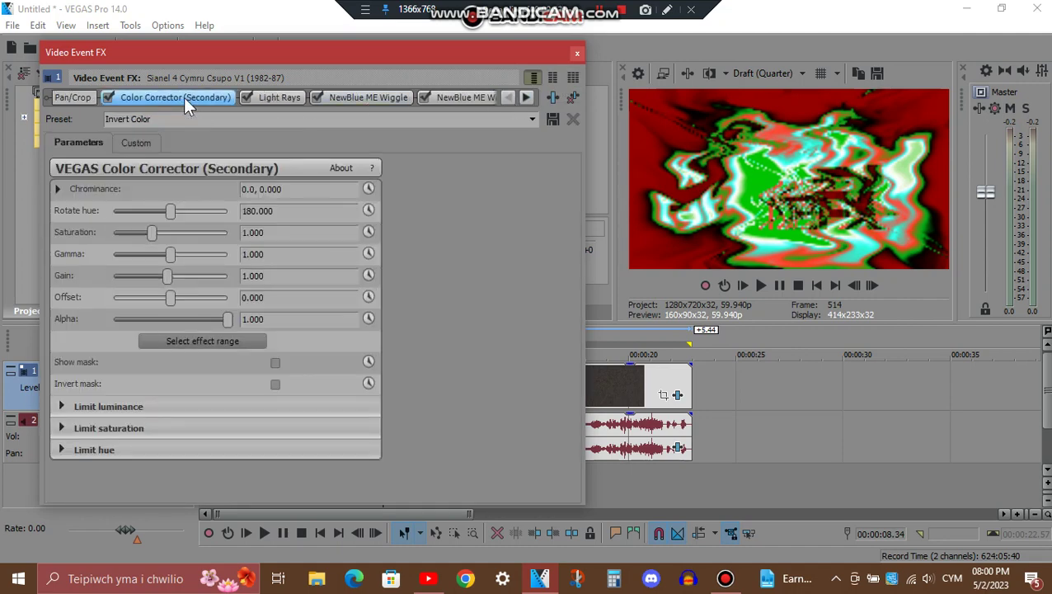
left_click(267, 94)
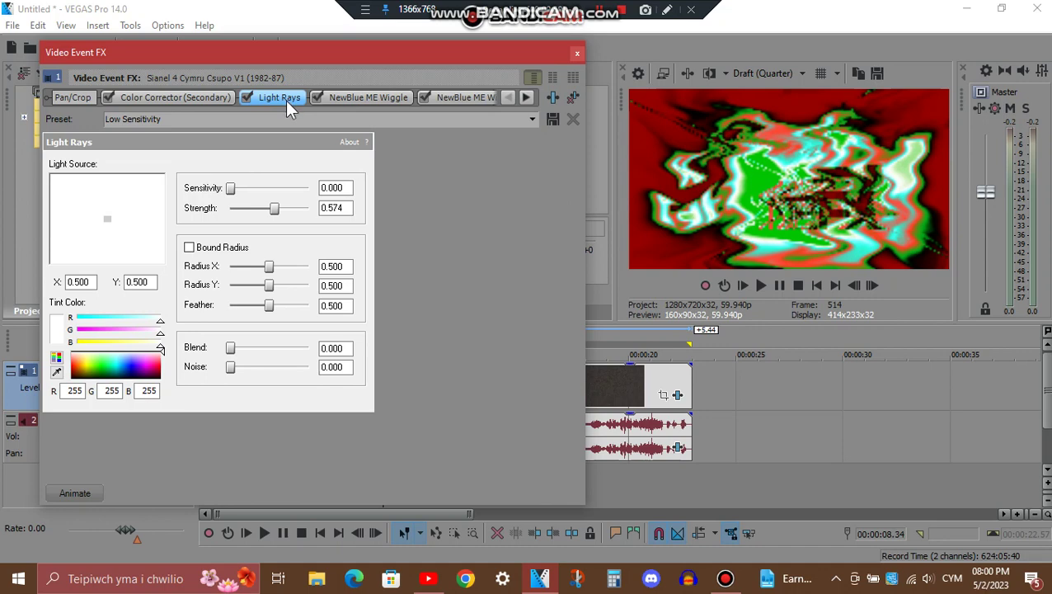
- Examine the settings of each NewBlue ME Wiggle effect in the second clip's video effect chain
left_click(363, 98)
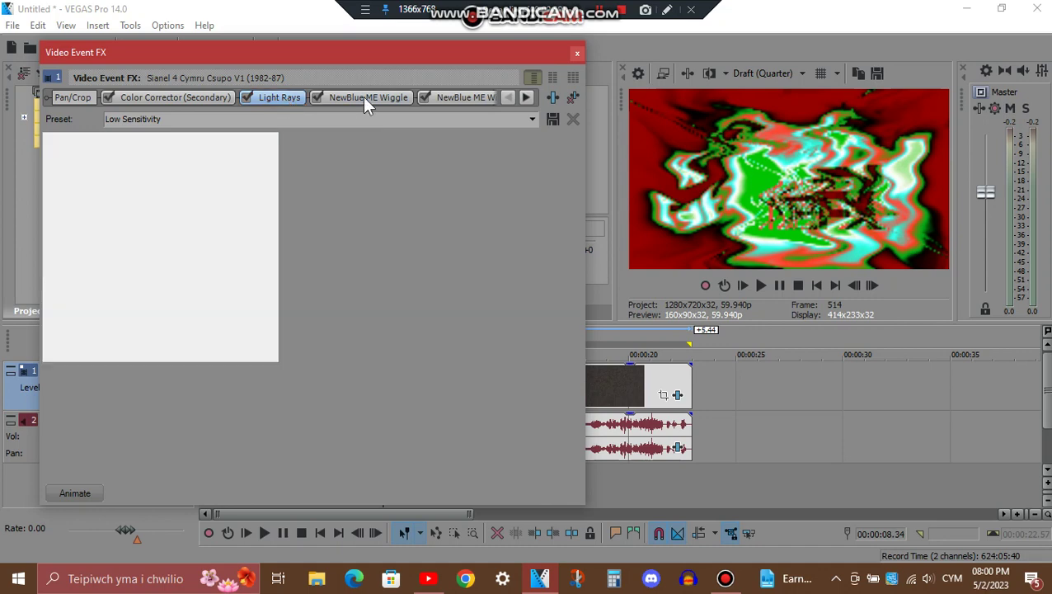
left_click(526, 96)
left_click(526, 97)
left_click(526, 96)
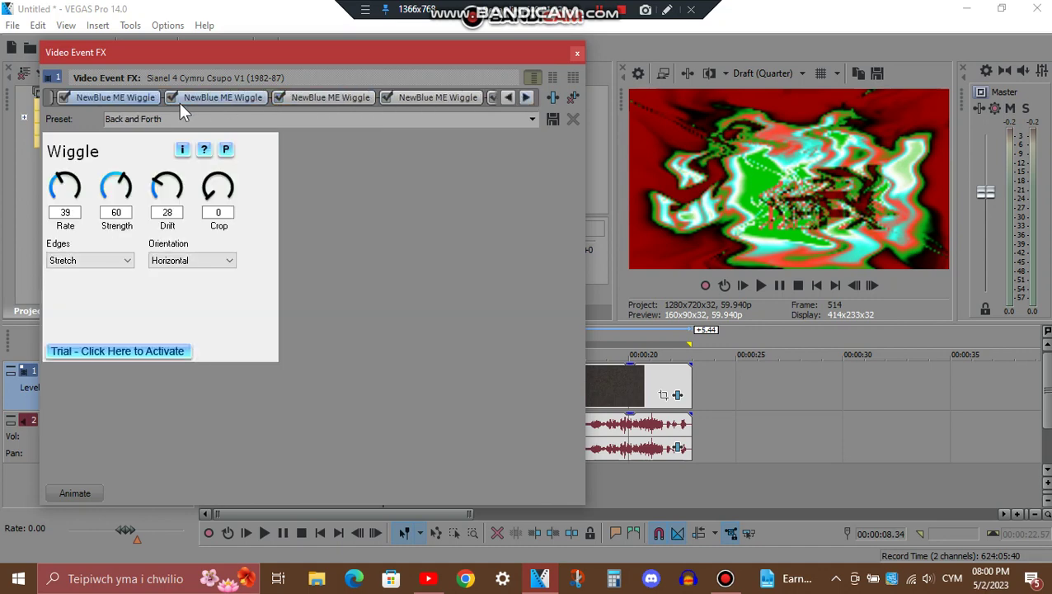
left_click(247, 96)
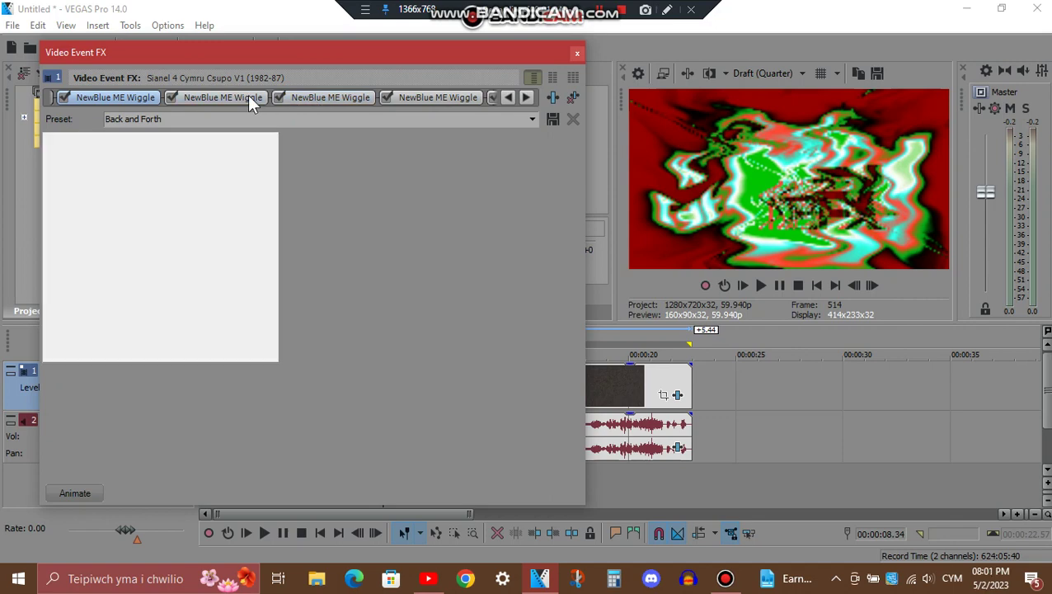
left_click(346, 98)
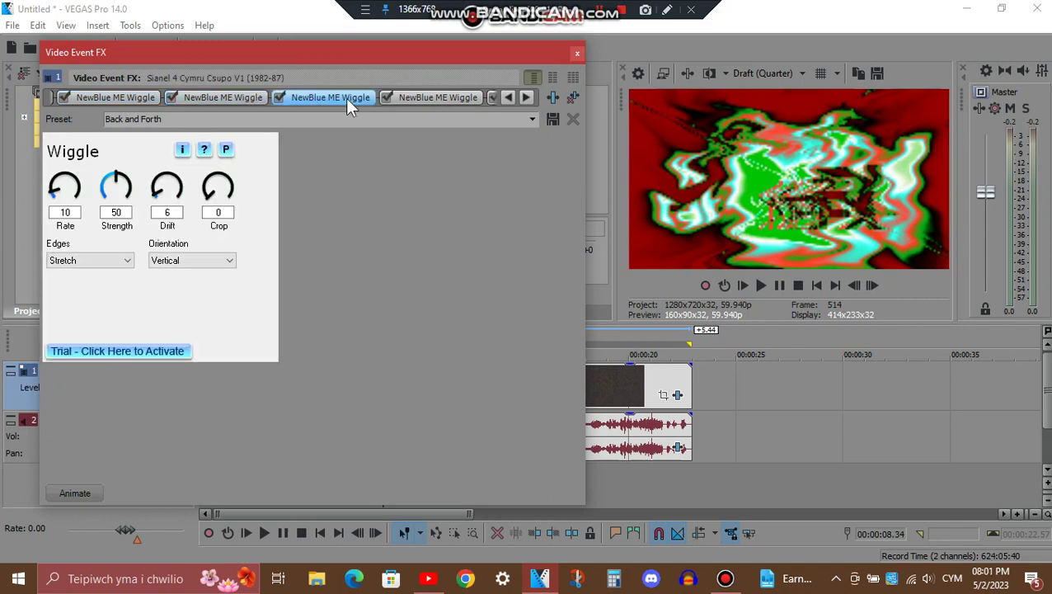
left_click(420, 95)
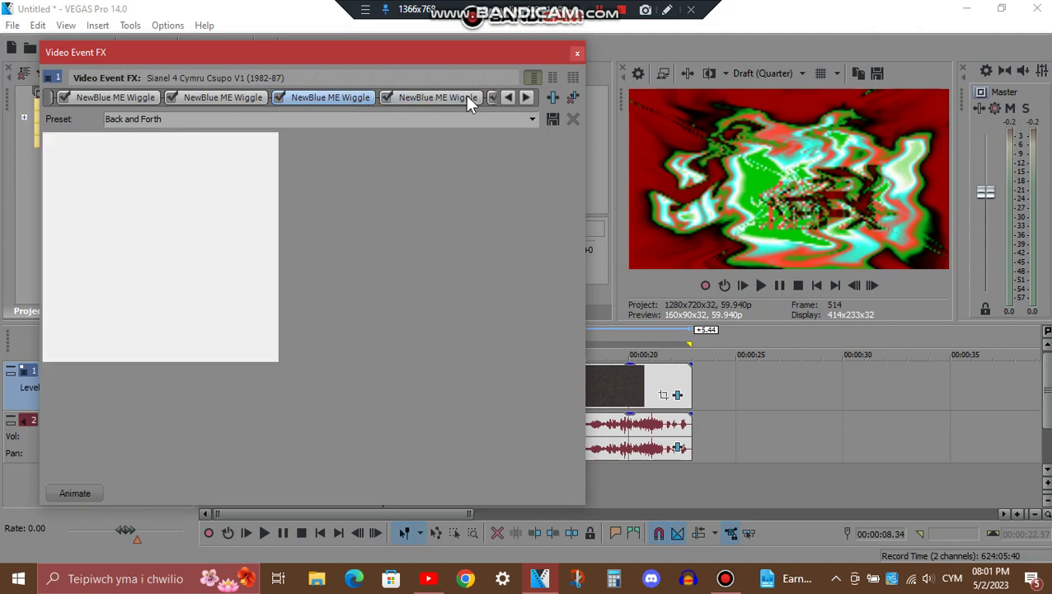
left_click(528, 98)
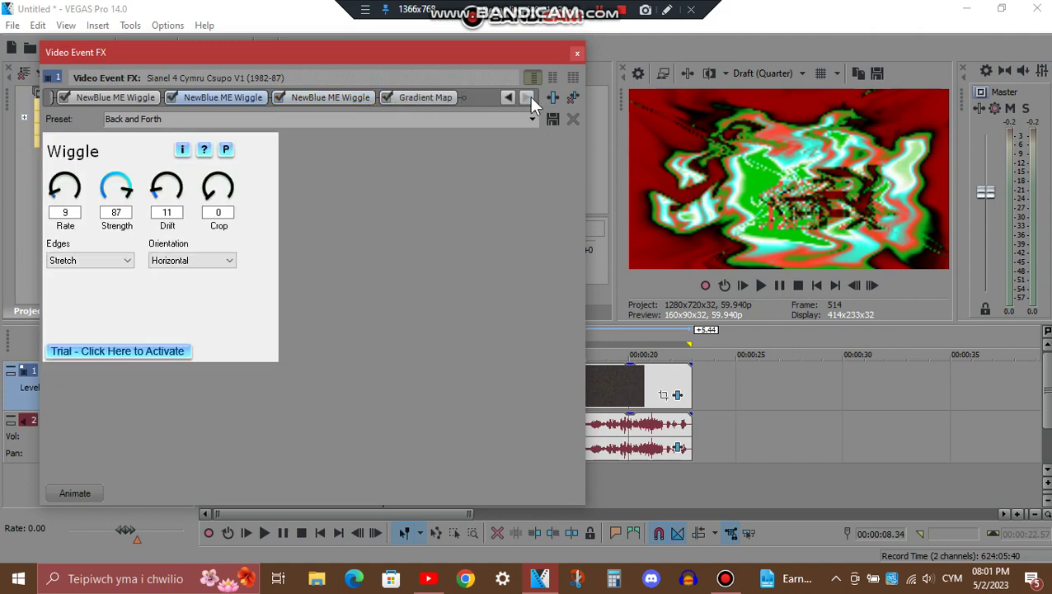
left_click(297, 100)
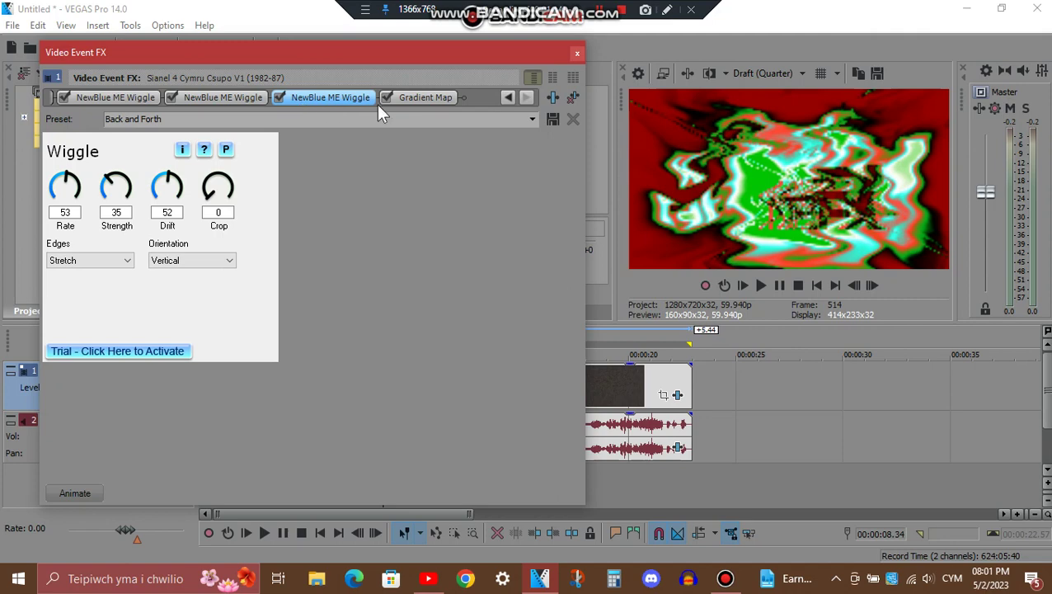
- Examine each color point of the second clip's Gradient Map from first to last
left_click(437, 97)
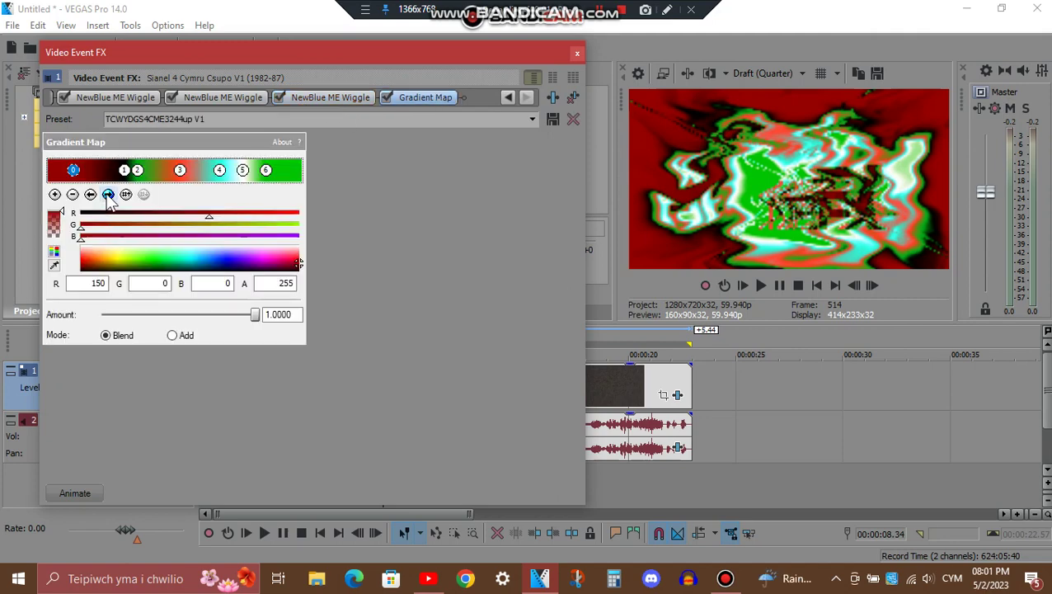
left_click(108, 196)
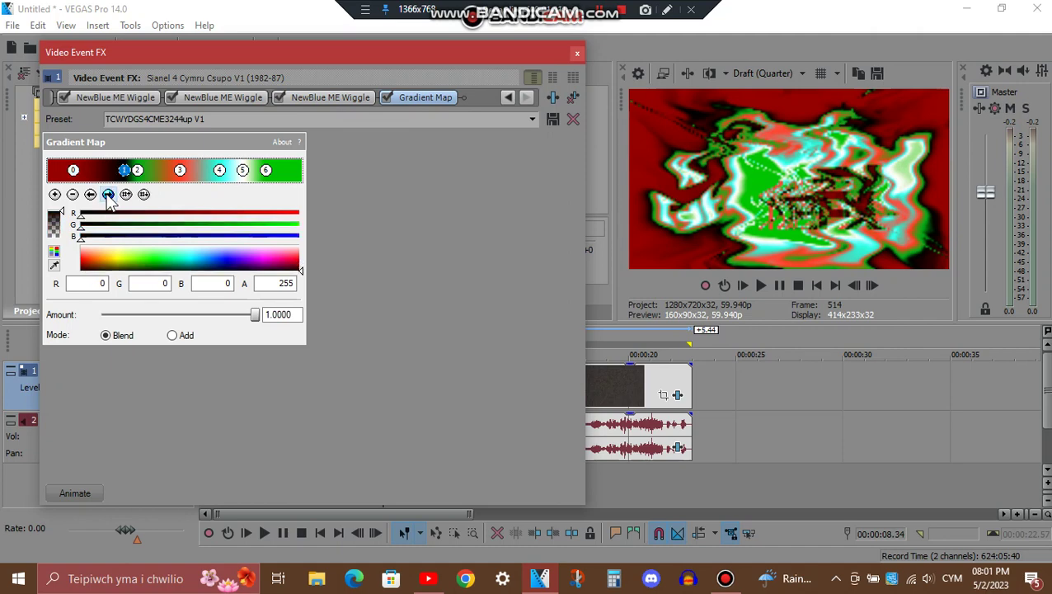
left_click(108, 196)
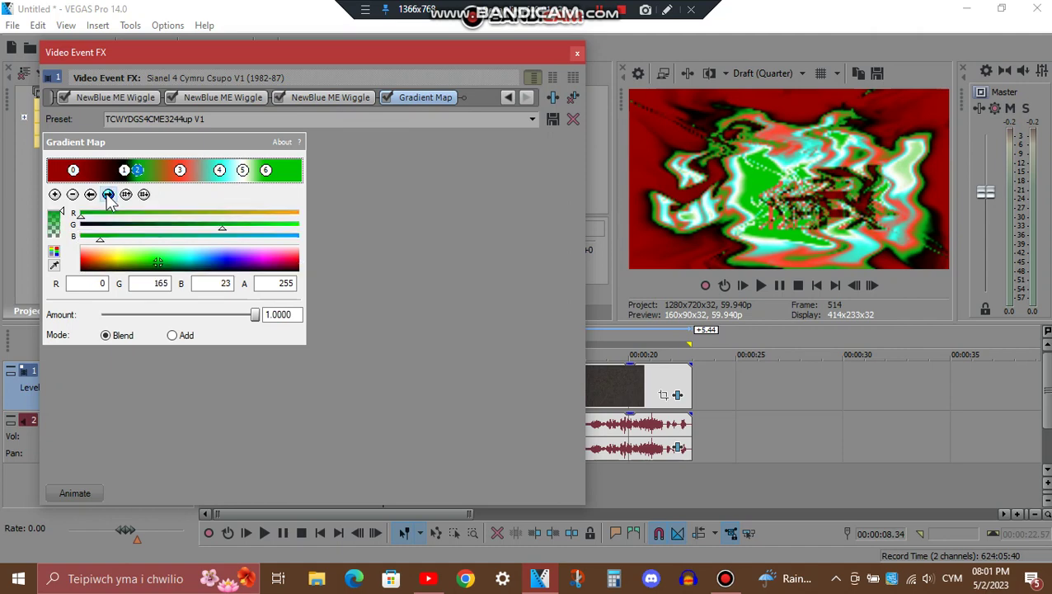
left_click(108, 196)
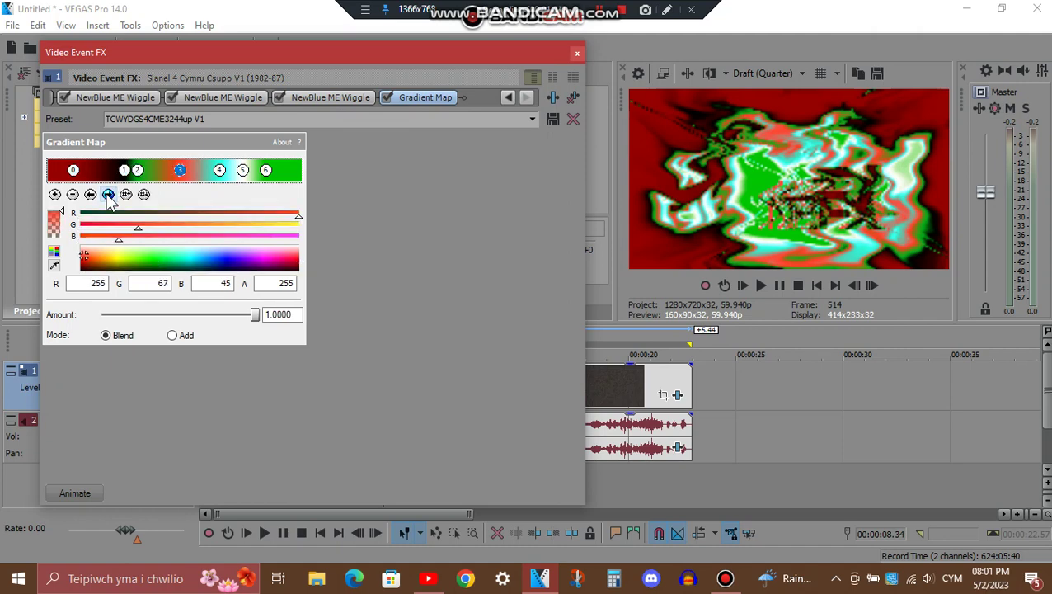
left_click(108, 196)
left_click(108, 196)
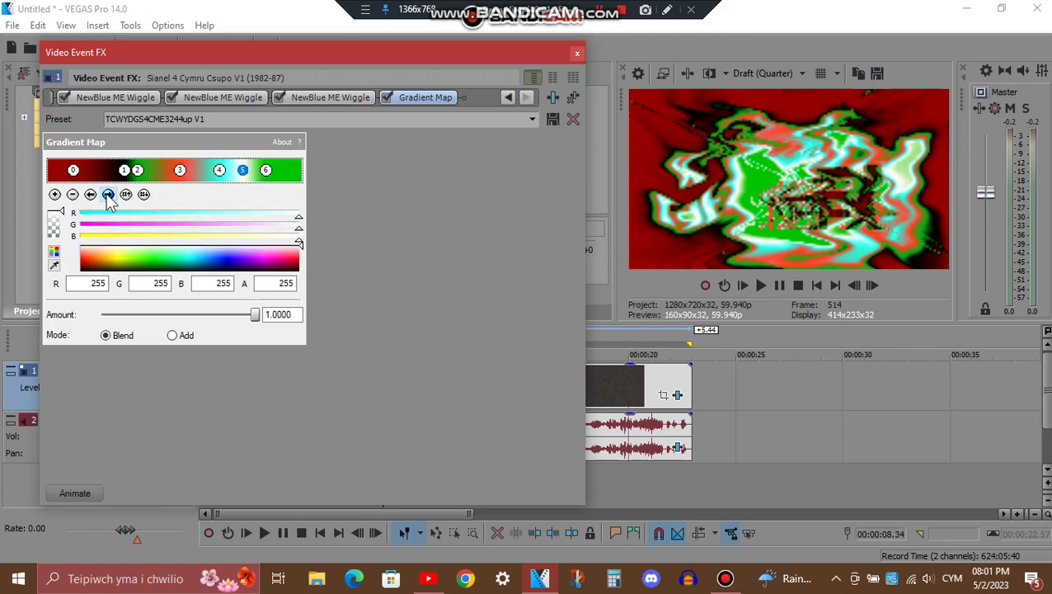
left_click(108, 195)
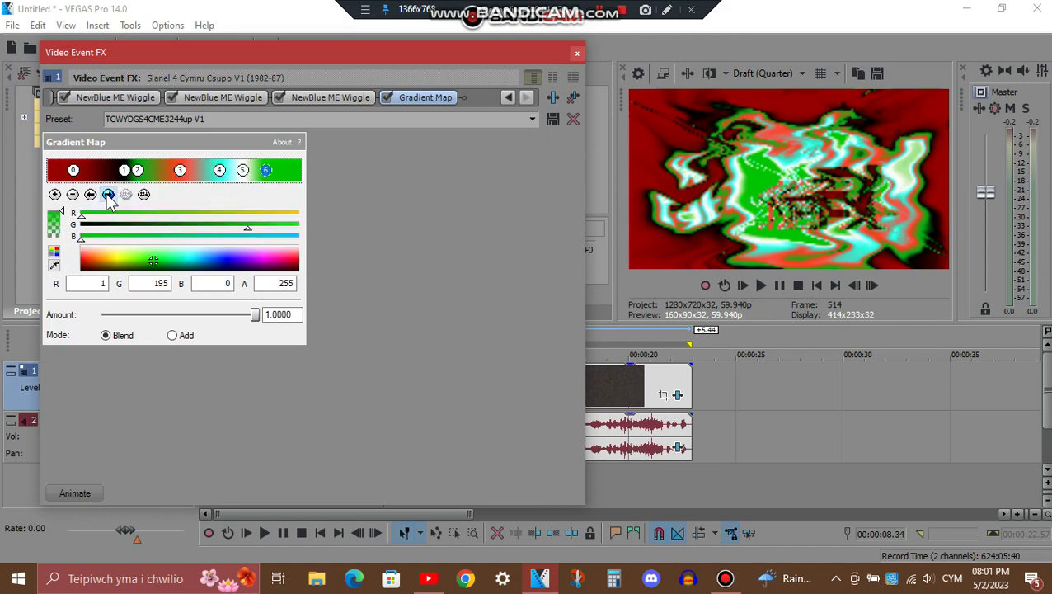
left_click(577, 52)
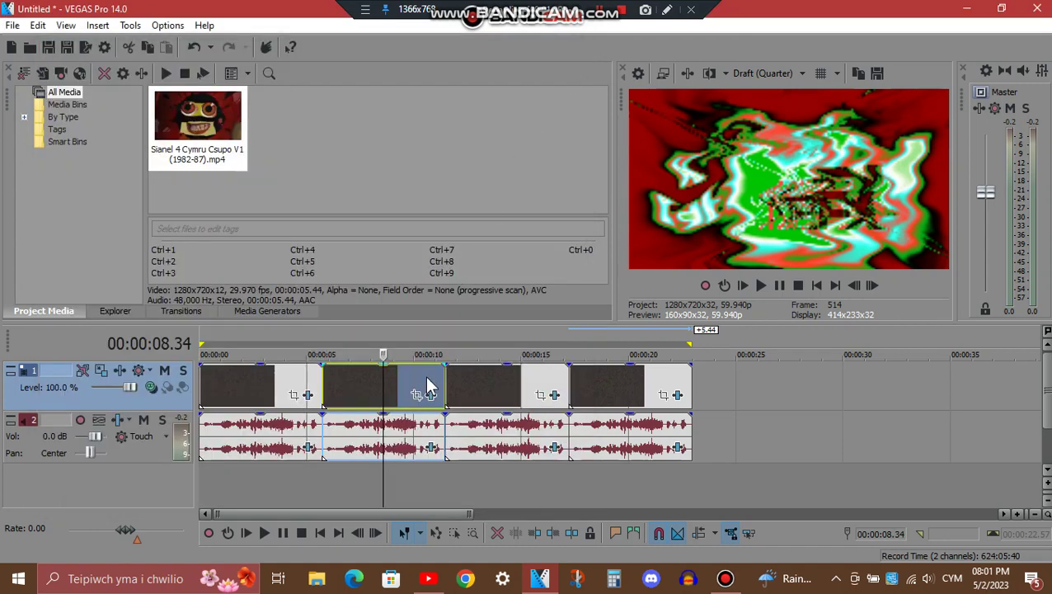
- Open the second clip's audio effects and examine the Orange Vocoder, Chorus, tb_grumblebum and IO/Phaser settings
left_click(430, 448)
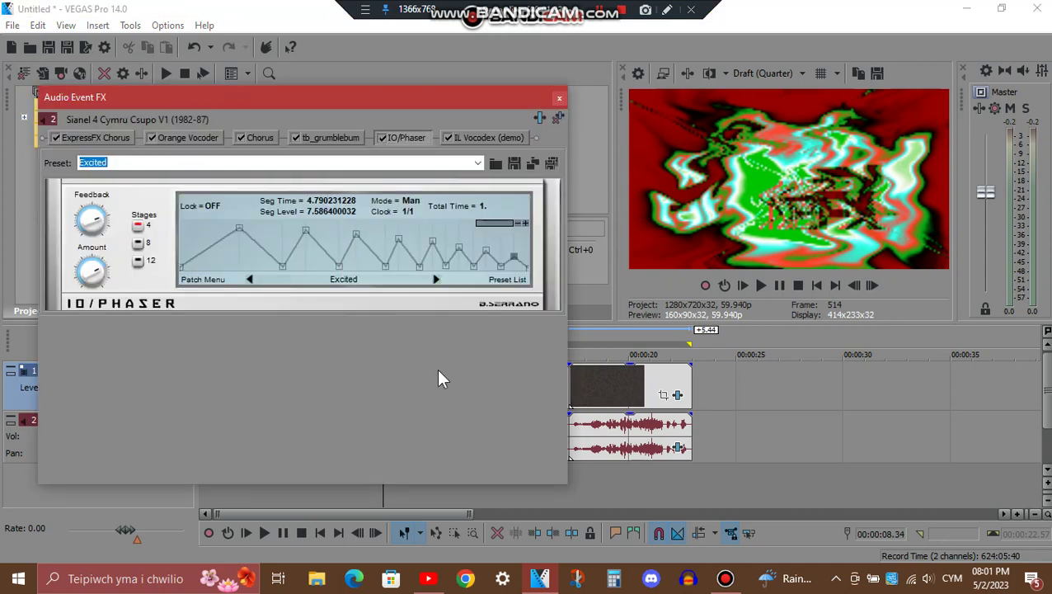
left_click(104, 136)
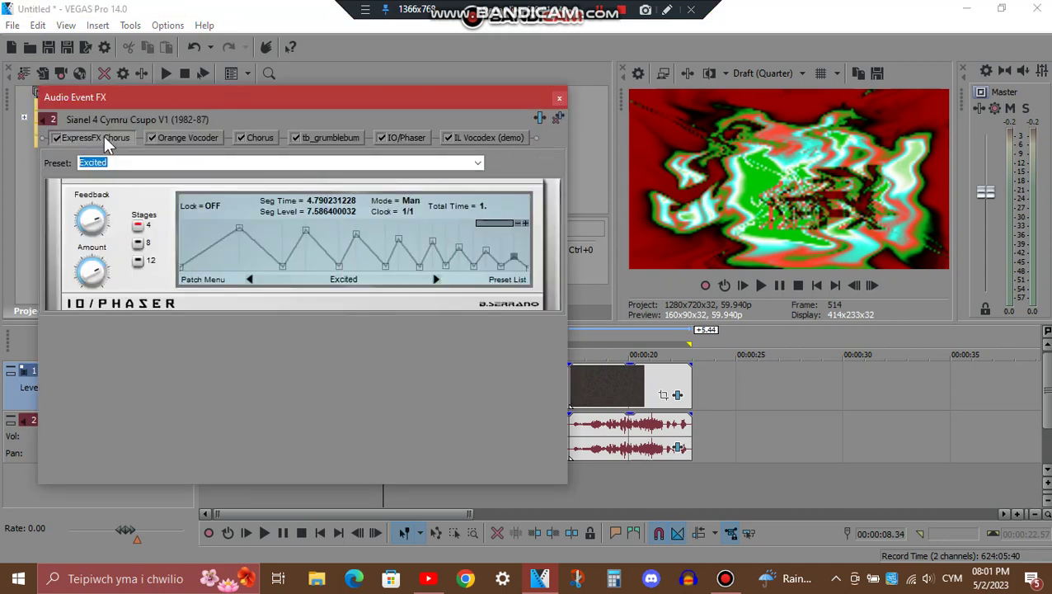
left_click(196, 138)
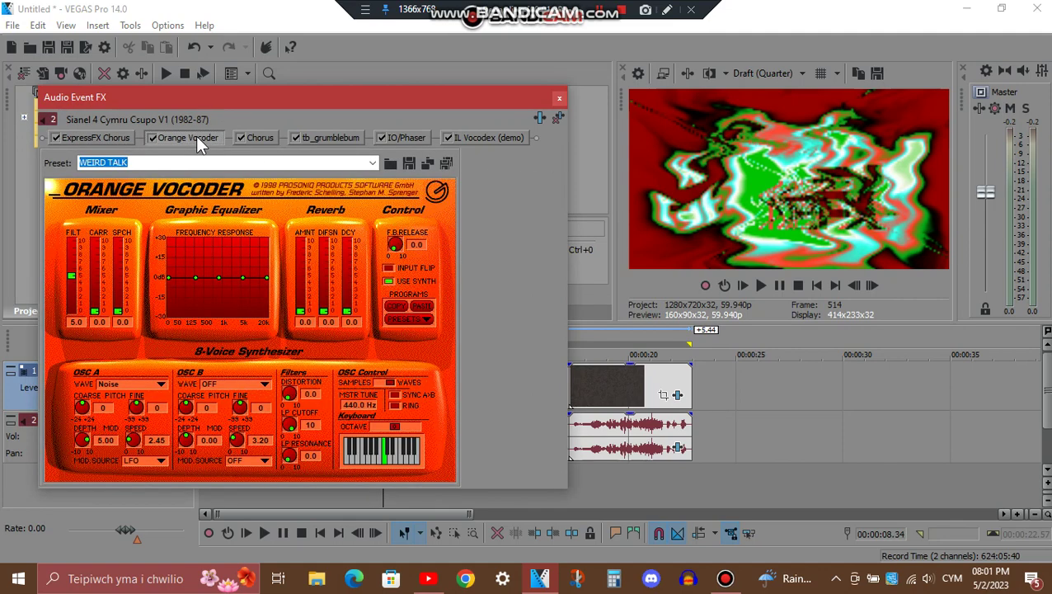
left_click(265, 137)
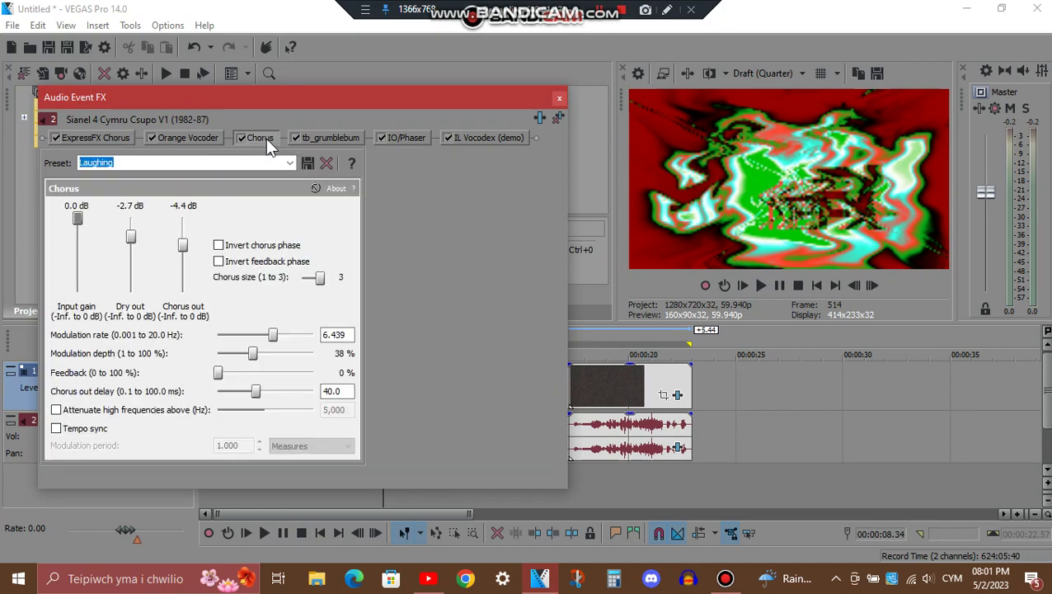
left_click(313, 142)
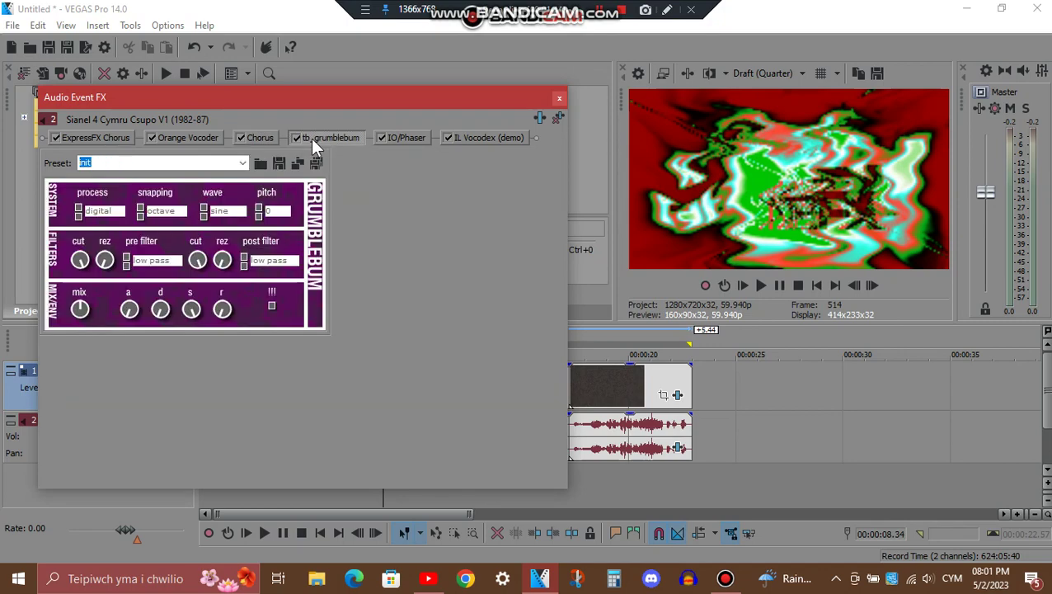
left_click(408, 137)
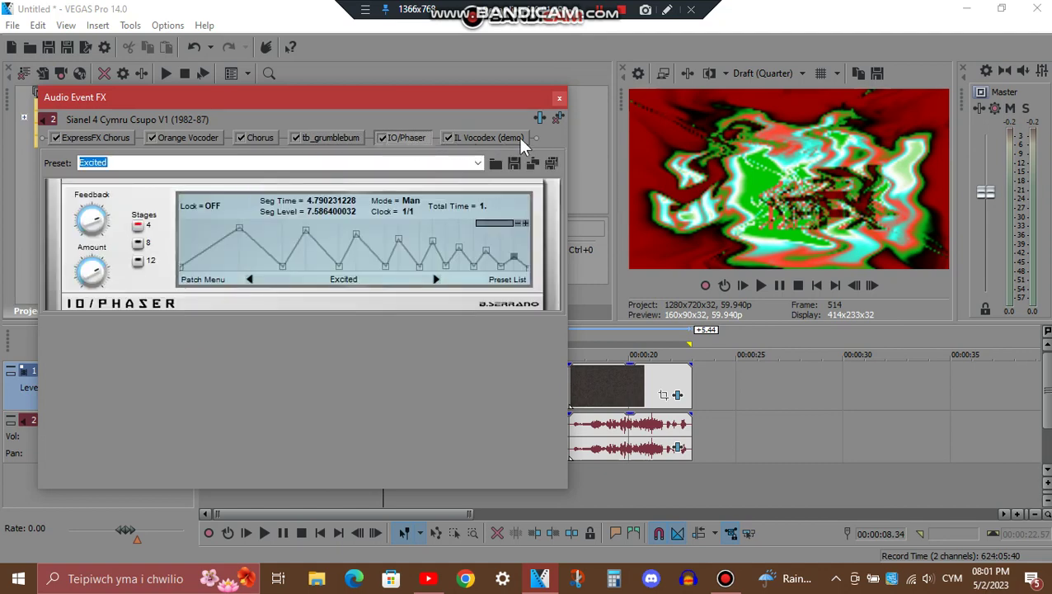
- Examine the IL Vocodex settings in the second clip's audio effect chain, from the mixer down to the keyboard, and close the effects
left_click(515, 141)
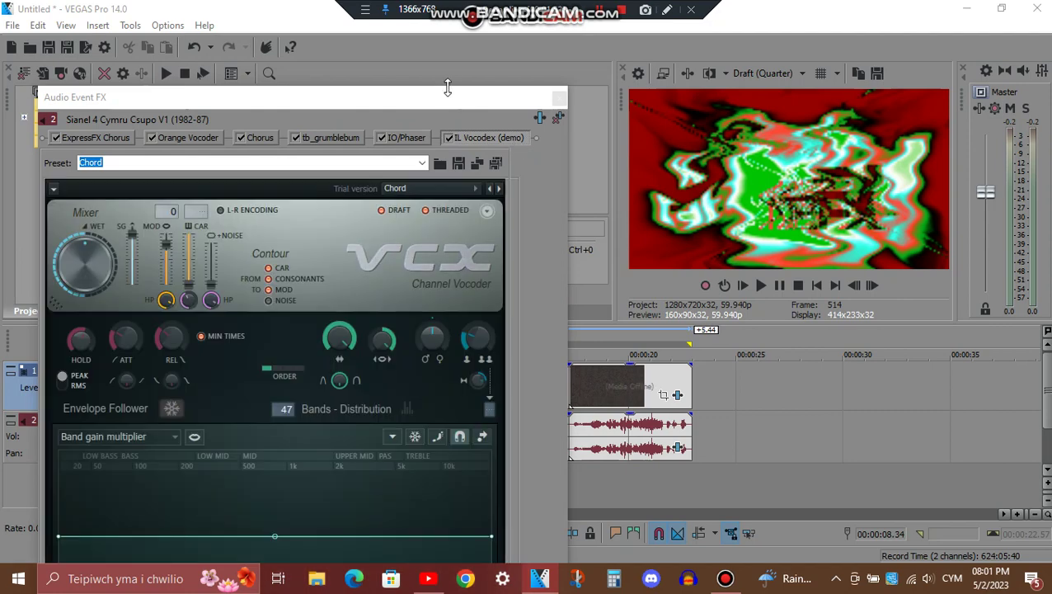
mouse_move(446, 89)
left_mouse_down()
mouse_move(459, 264)
mouse_move(461, 92)
left_mouse_up()
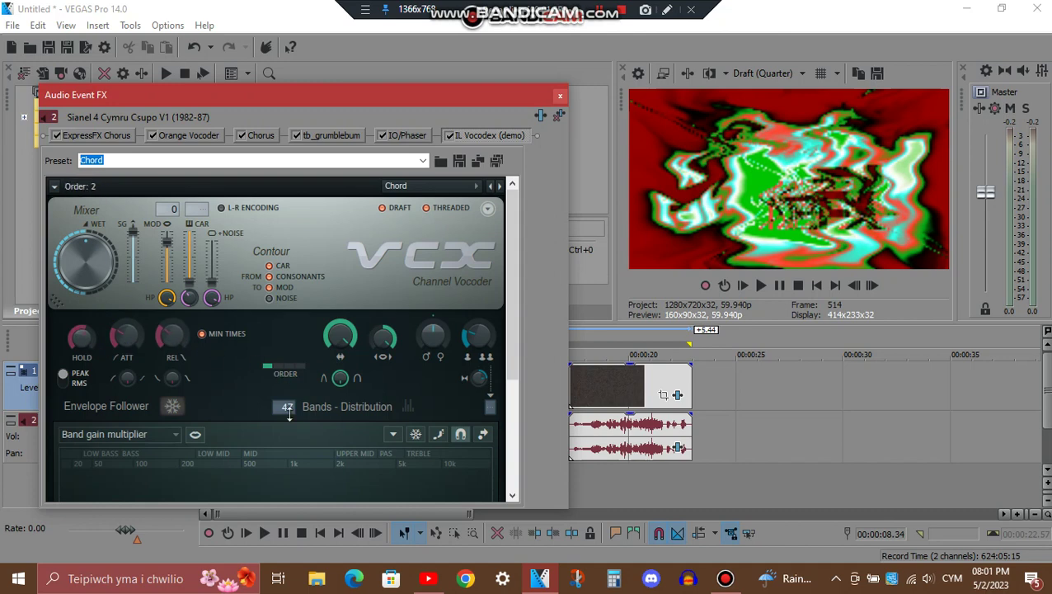
left_click(514, 387)
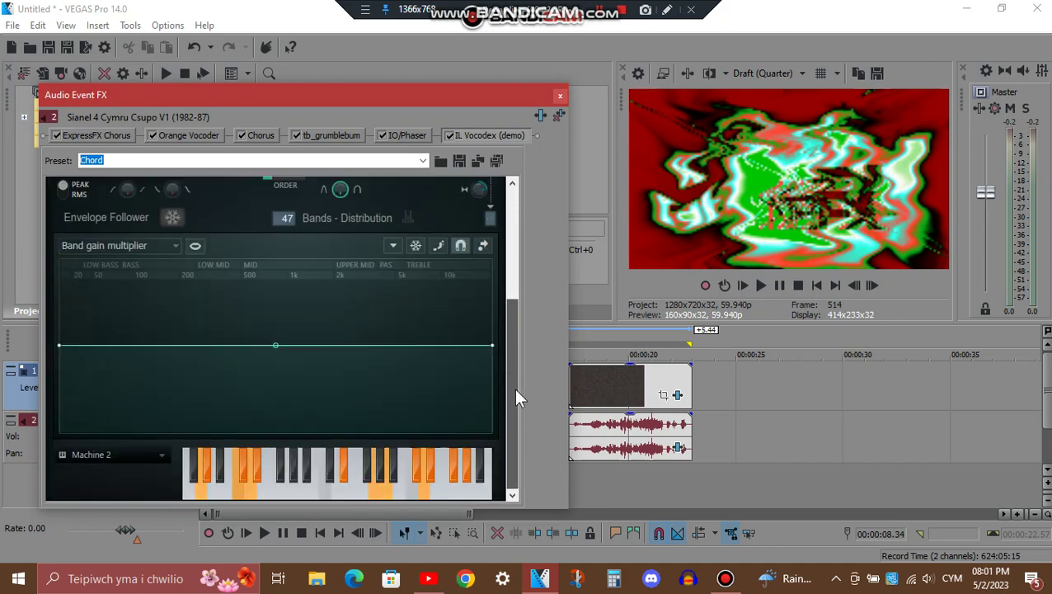
left_click(560, 95)
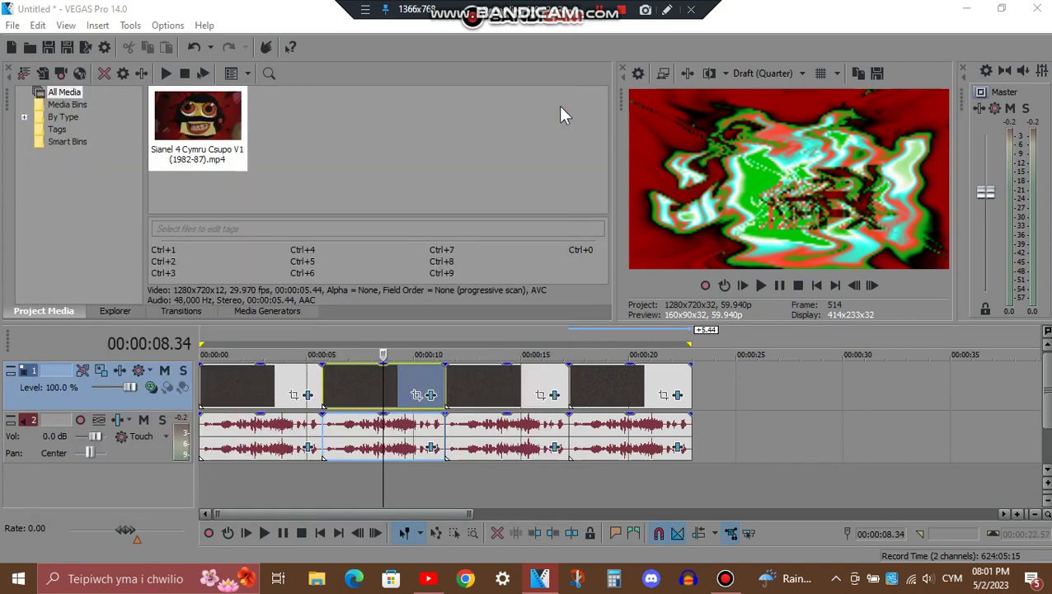
- Open the third clip's video effects and examine the Rays, first TV Simulator and Gradient Map settings
left_click(501, 382)
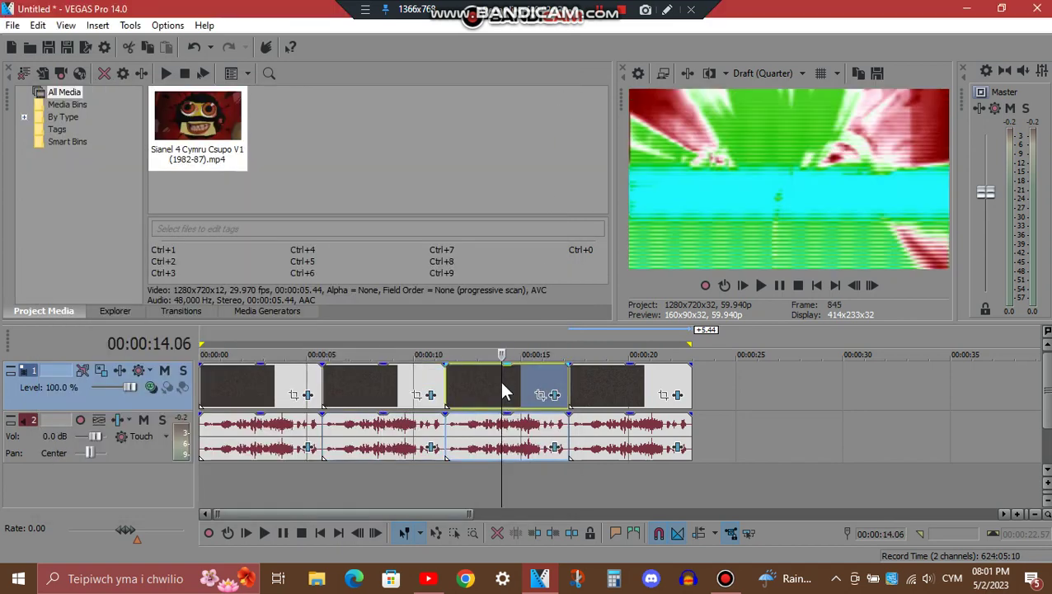
left_click(555, 396)
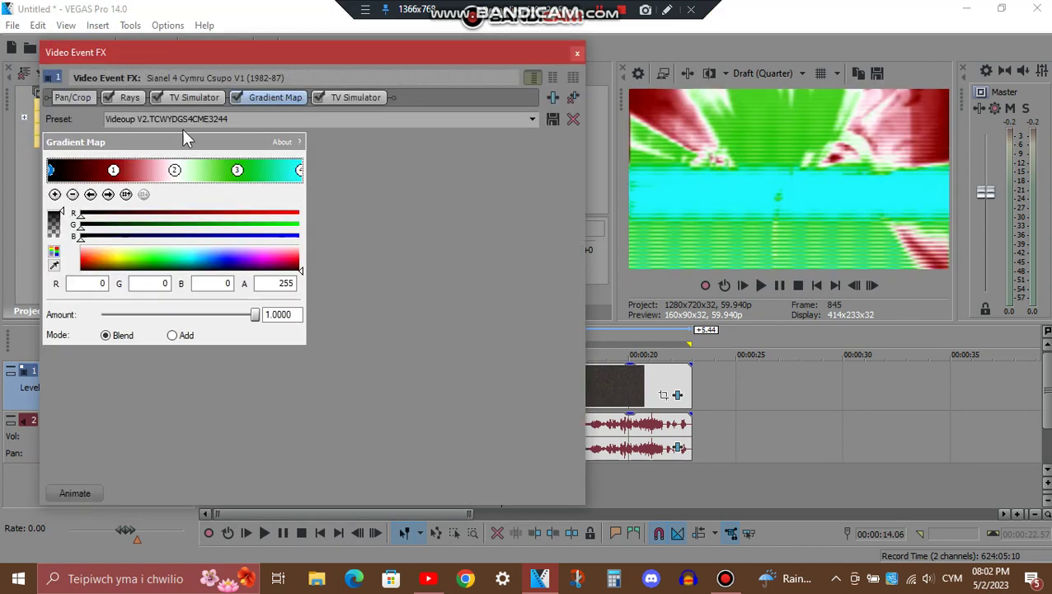
left_click(132, 98)
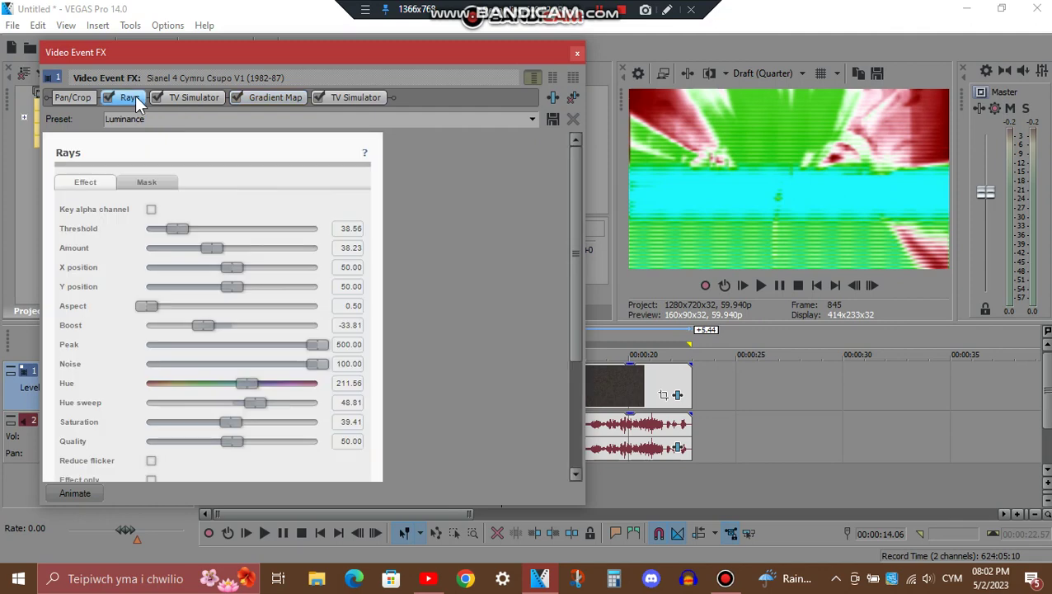
left_click(195, 99)
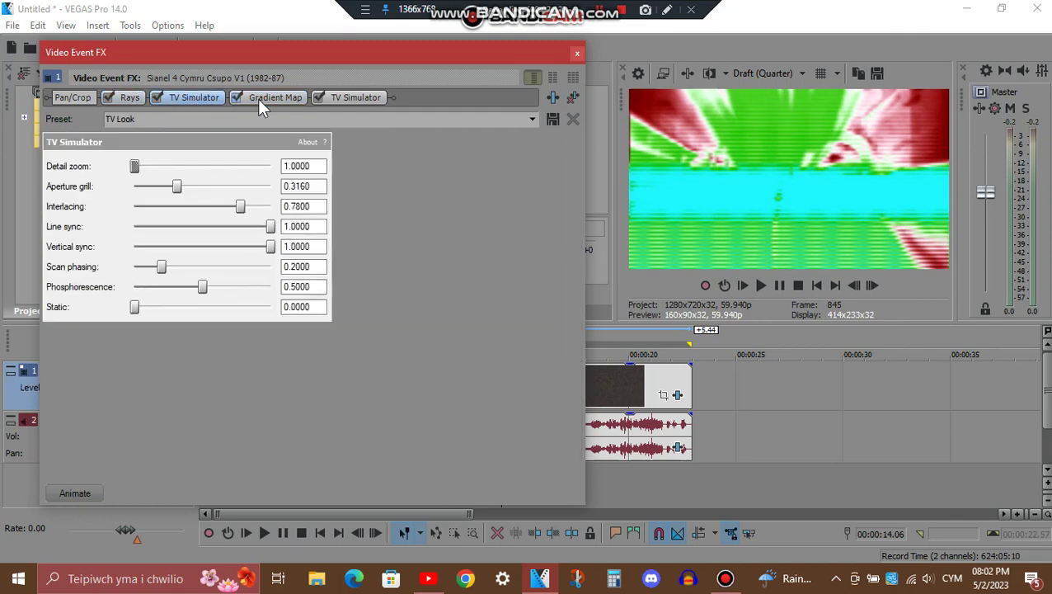
left_click(261, 99)
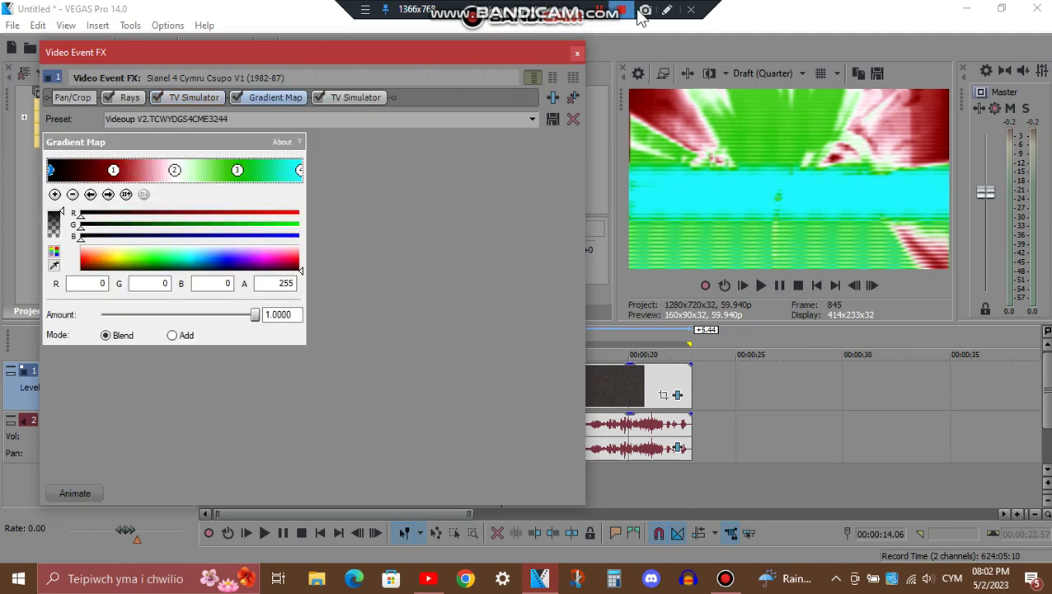
- Write the on-screen note "Use the same gradient map for the next effect after this one" beside the Gradient Map settings and dismiss it
left_click(667, 9)
left_click(419, 252)
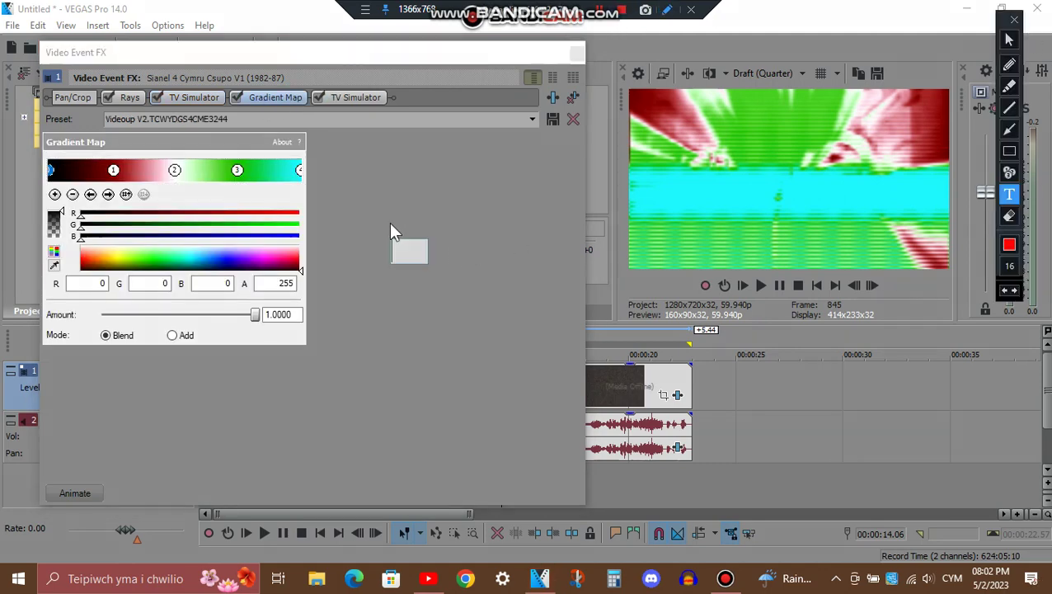
type("Use th")
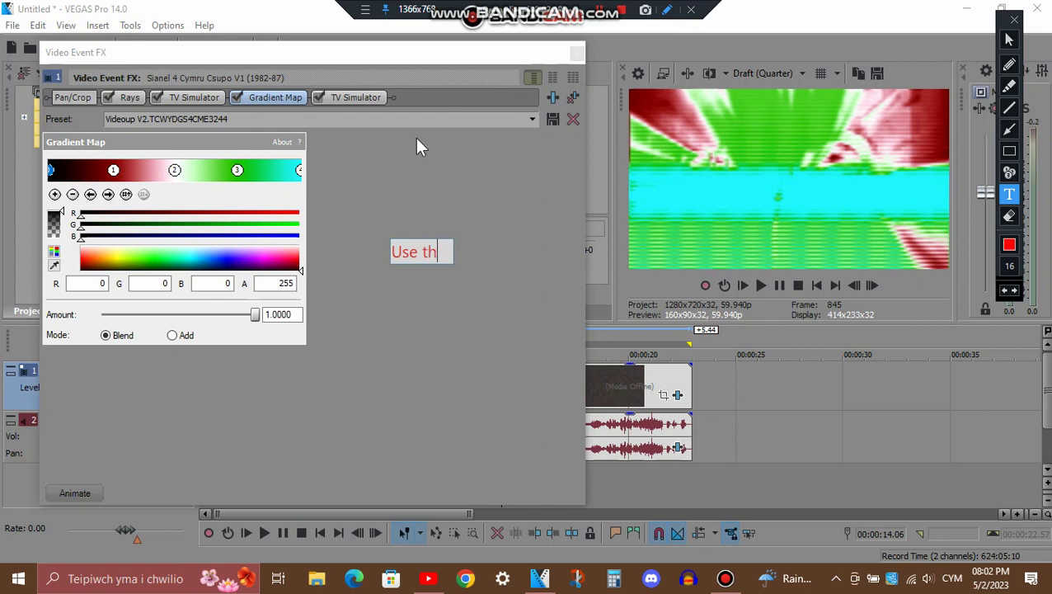
type("e same grad")
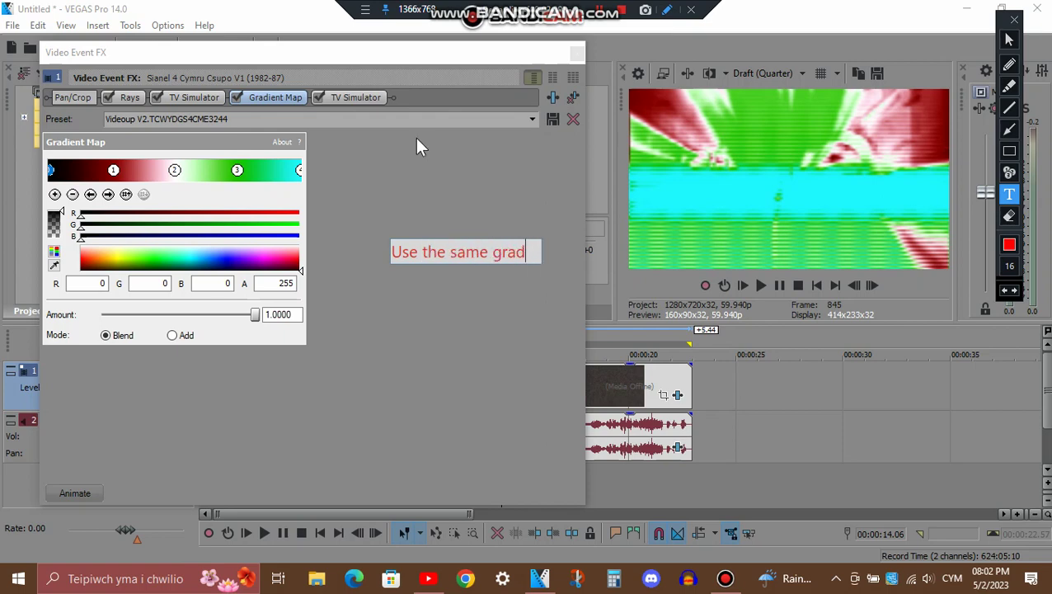
type("ient map")
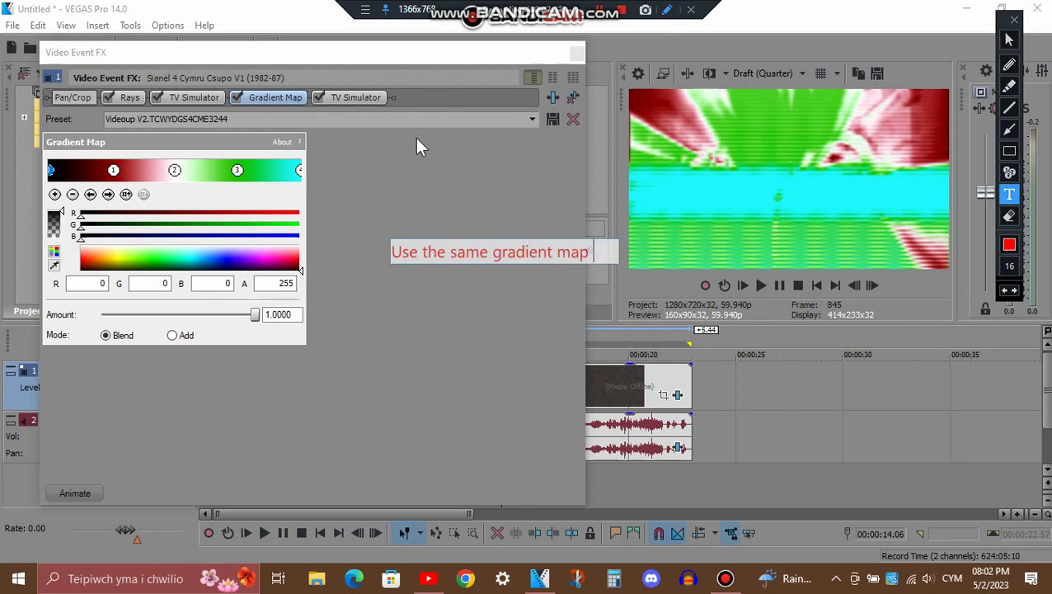
type(" for the next ef")
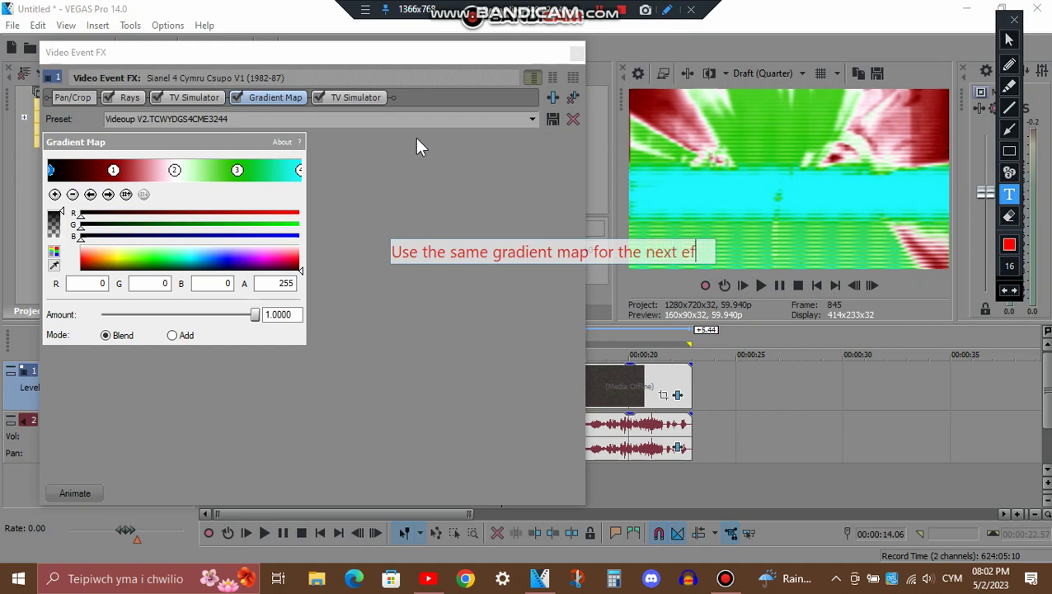
type("fect after this one")
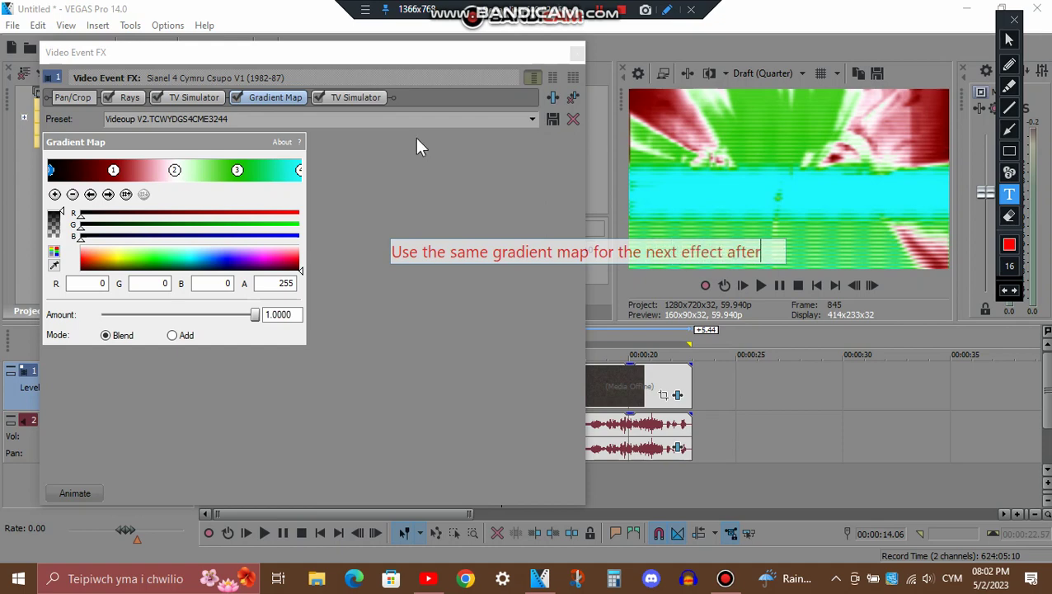
left_click(1013, 21)
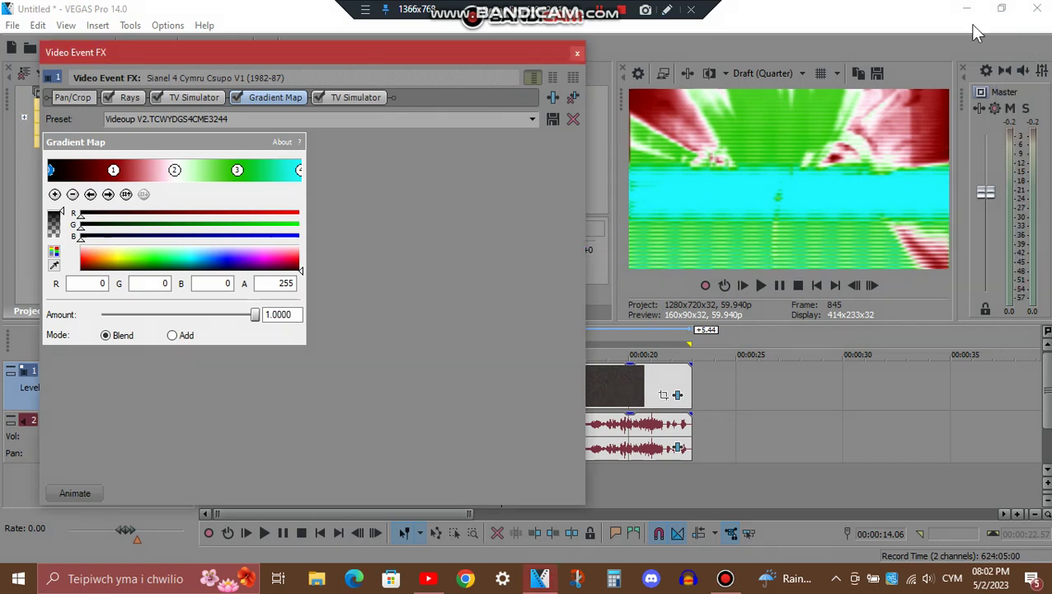
- Examine the third clip's Gradient Map color points and its last TV Simulator settings, and close the video effects
left_click(108, 195)
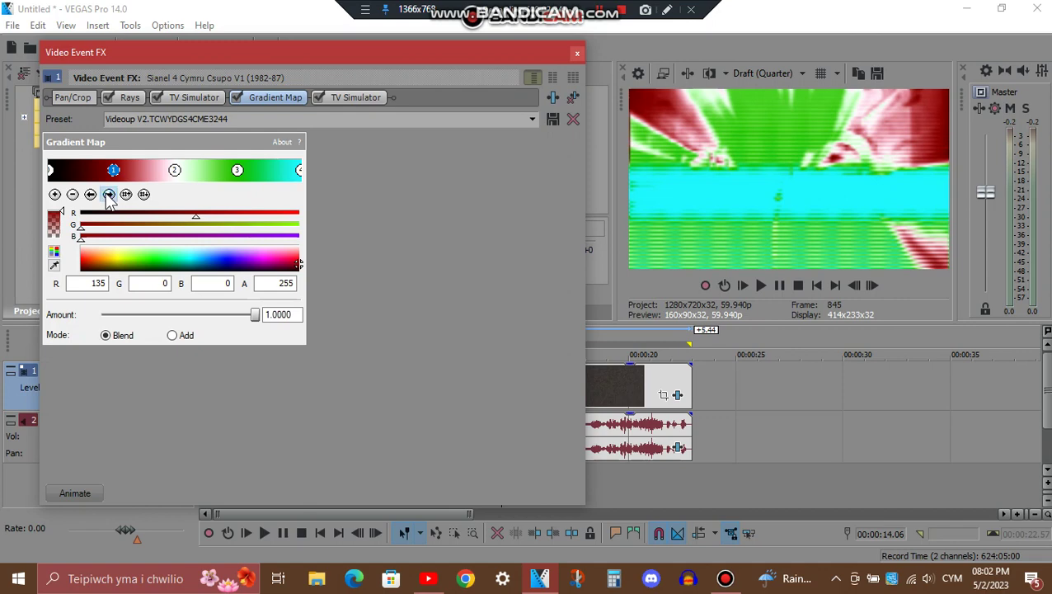
left_click(108, 196)
left_click(108, 195)
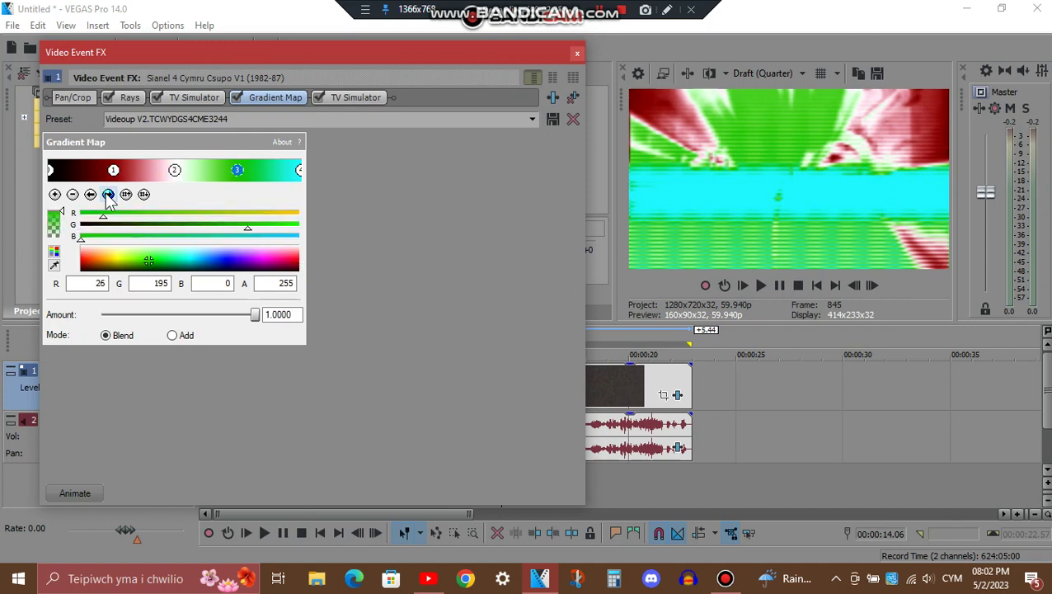
left_click(108, 195)
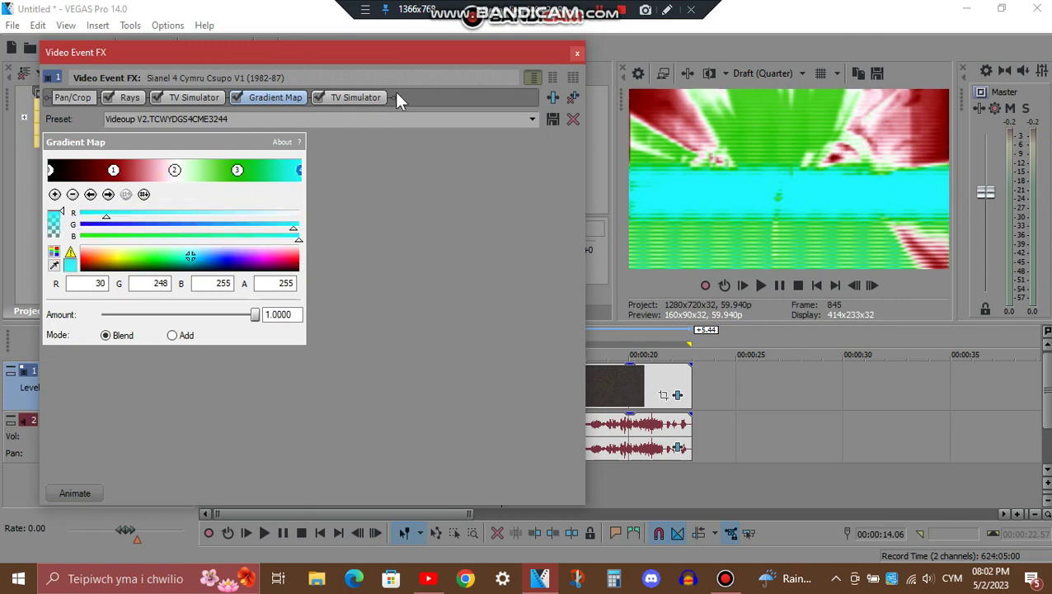
left_click(371, 100)
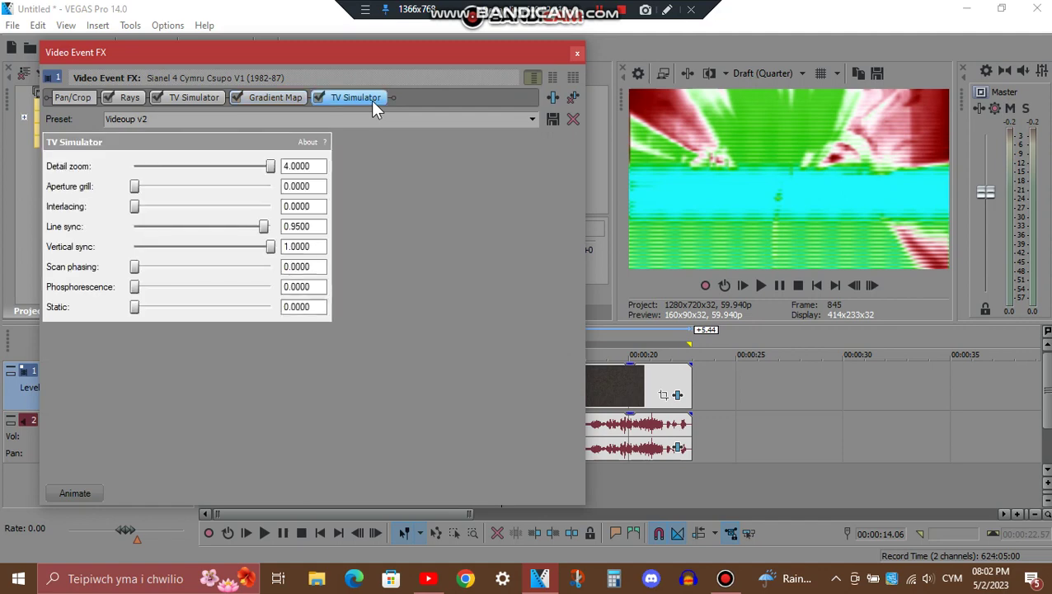
left_click(577, 53)
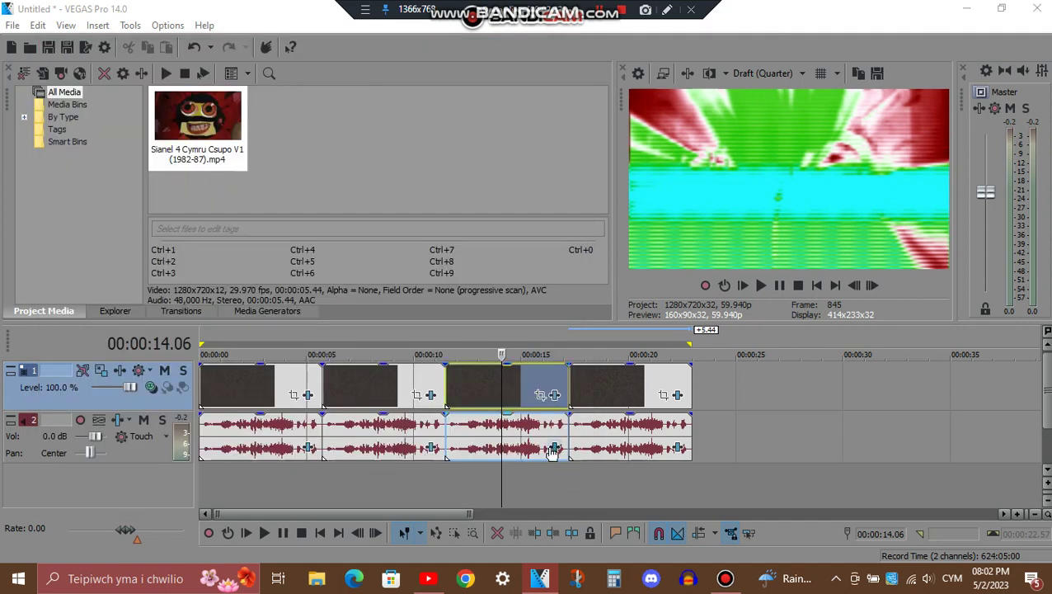
- Open the third clip's audio effects and examine all IL Vocodex settings down to the keyboard
left_click(555, 450)
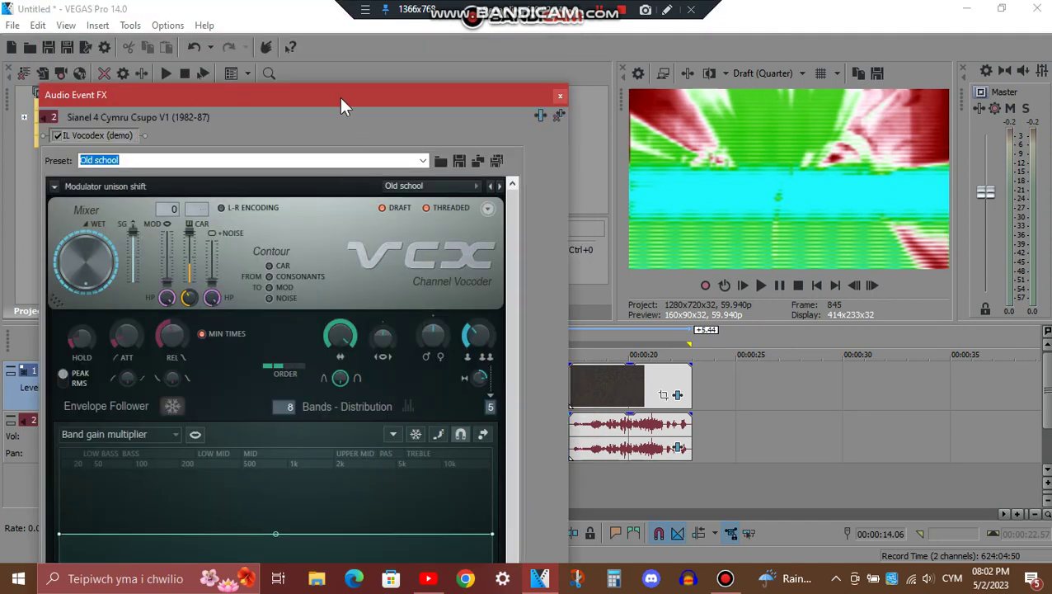
left_click_drag(332, 95, 351, 79)
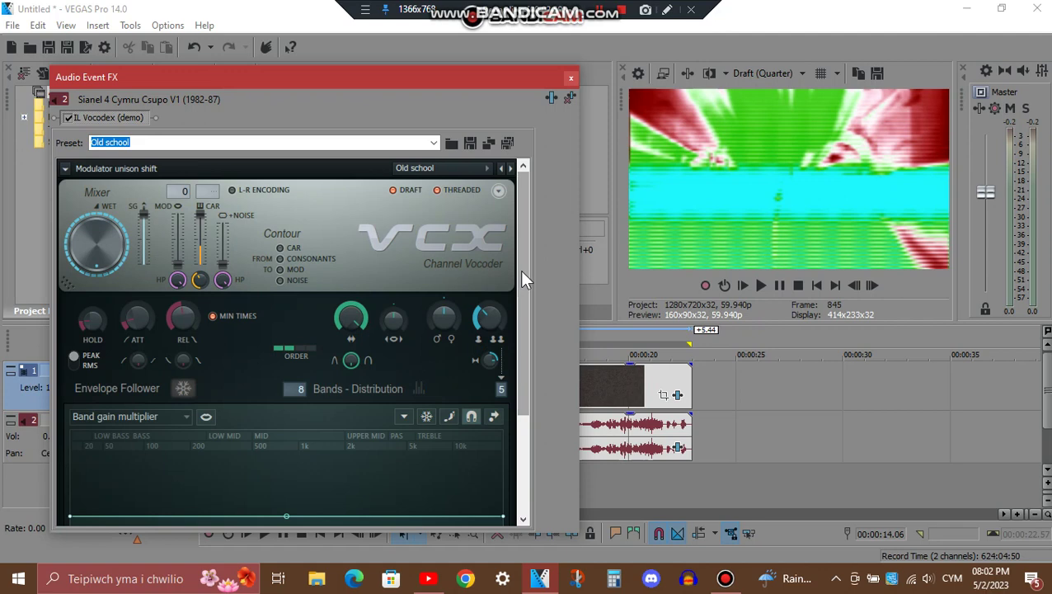
left_click_drag(523, 281, 517, 433)
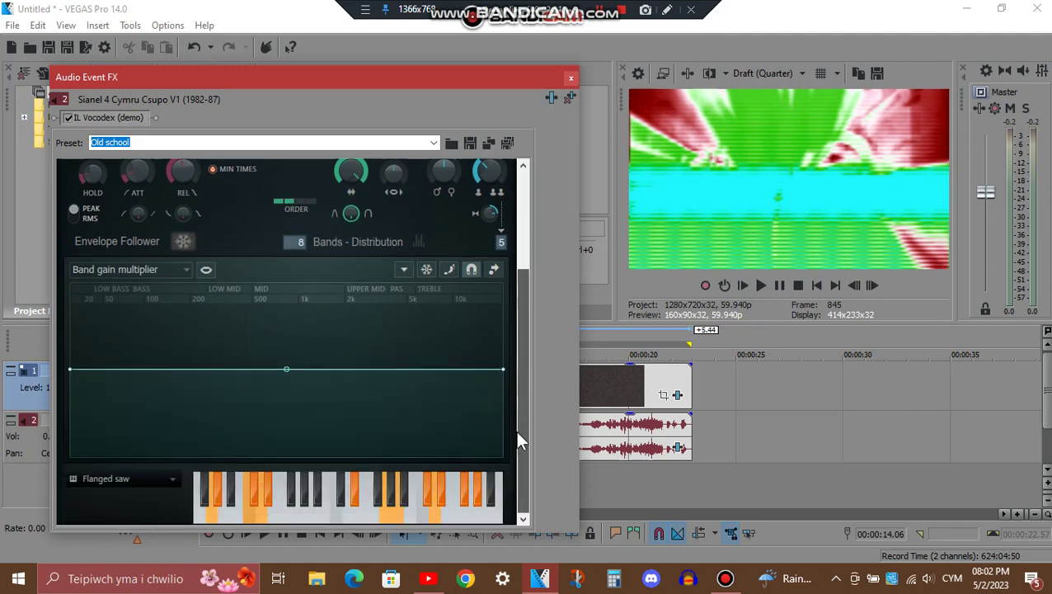
left_click(569, 77)
- Open the fourth clip's video effects and examine each Gradient Map color point and the TV Simulator settings
left_click(620, 387)
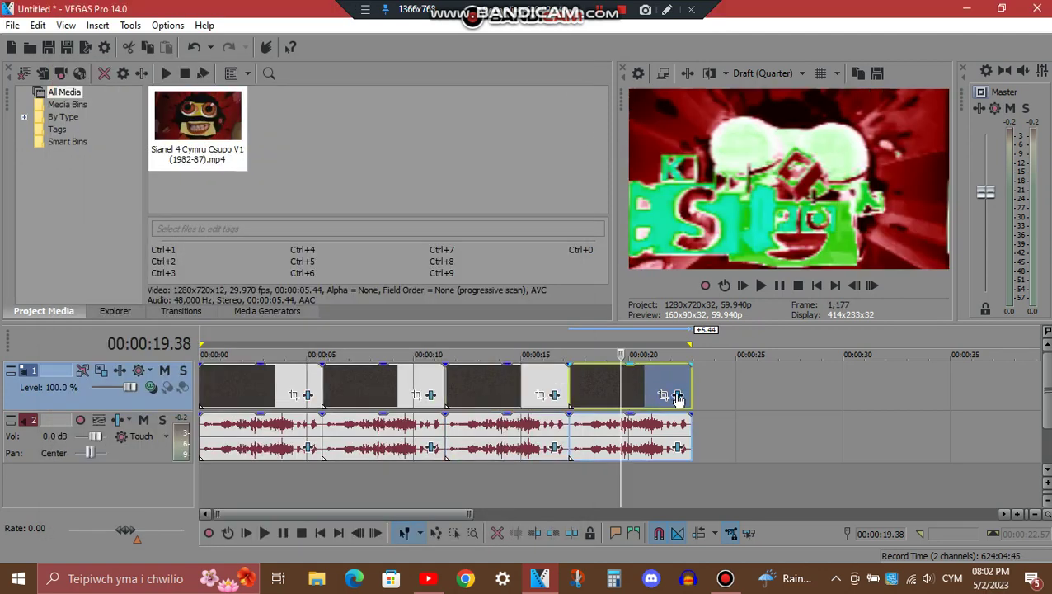
left_click(678, 396)
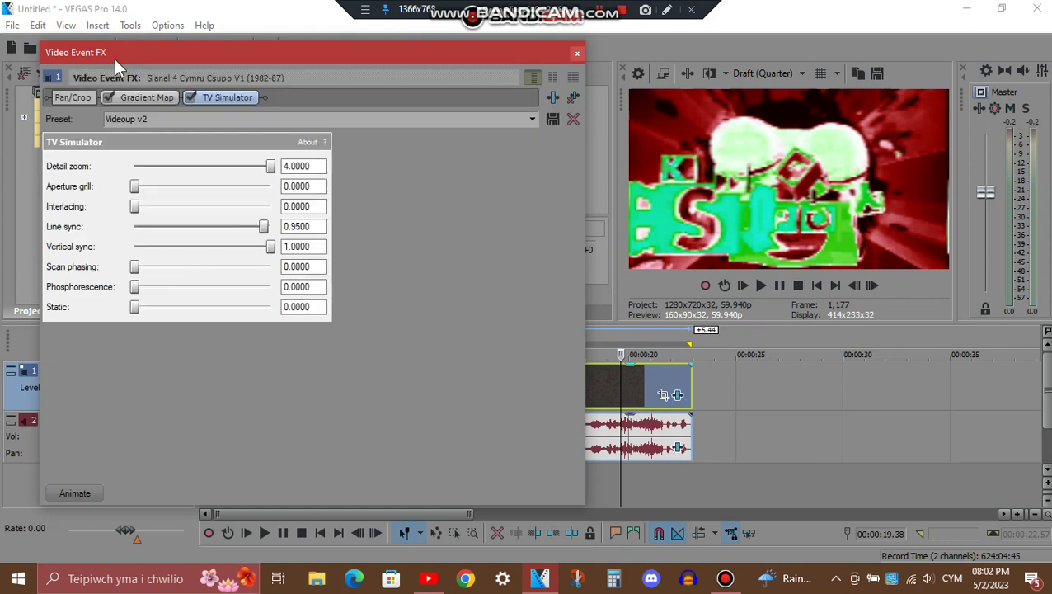
left_click(156, 97)
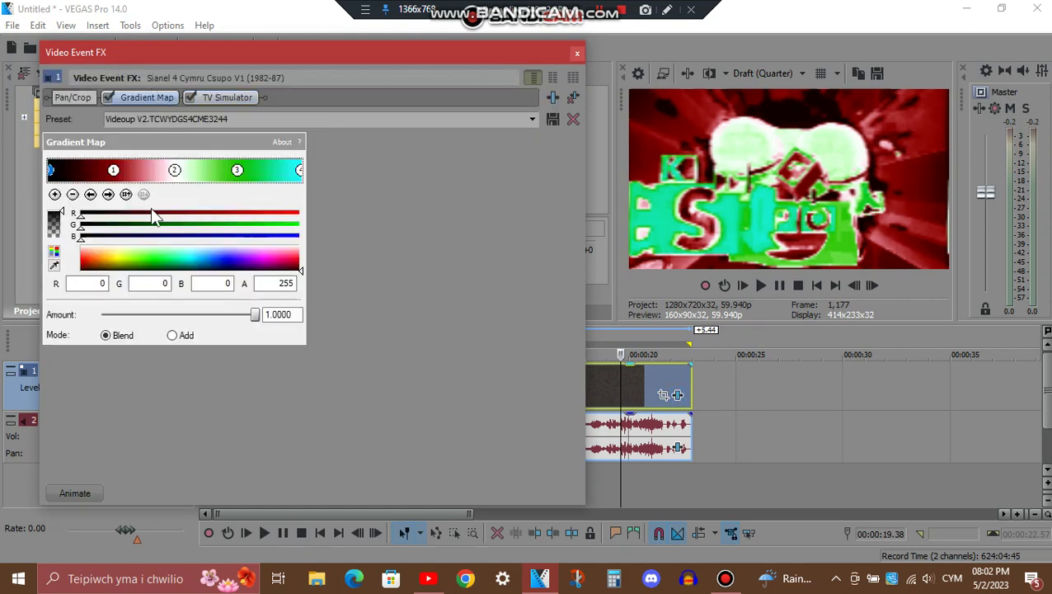
left_click(108, 195)
left_click(108, 195)
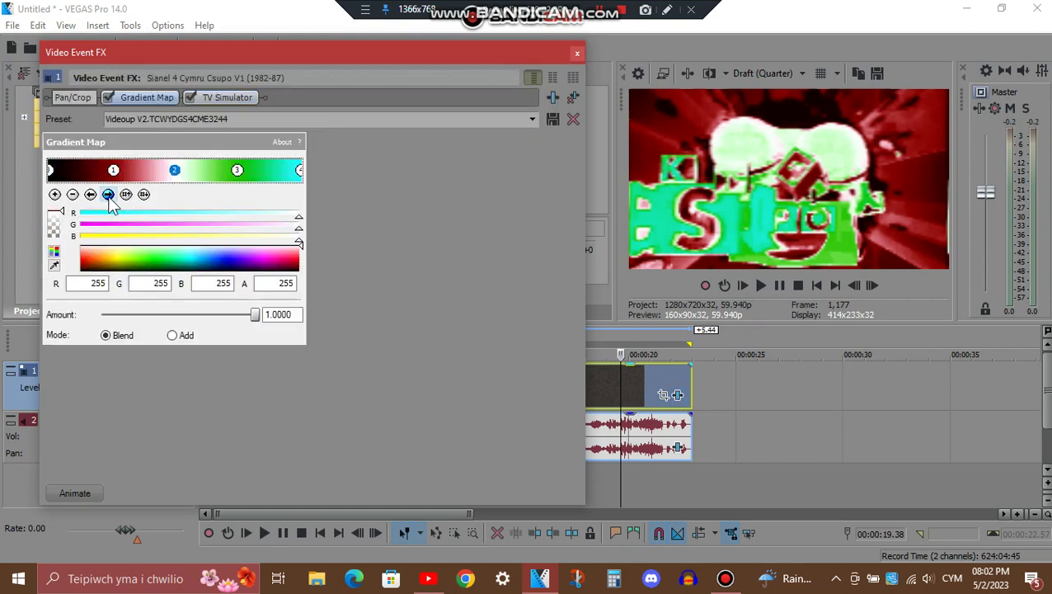
left_click(108, 195)
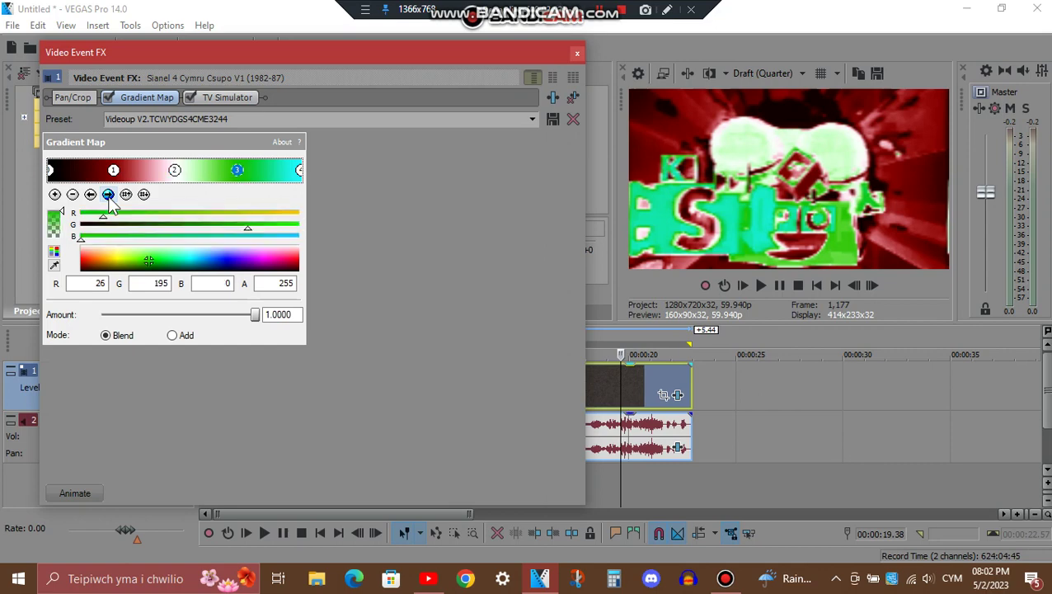
left_click(108, 195)
left_click(230, 97)
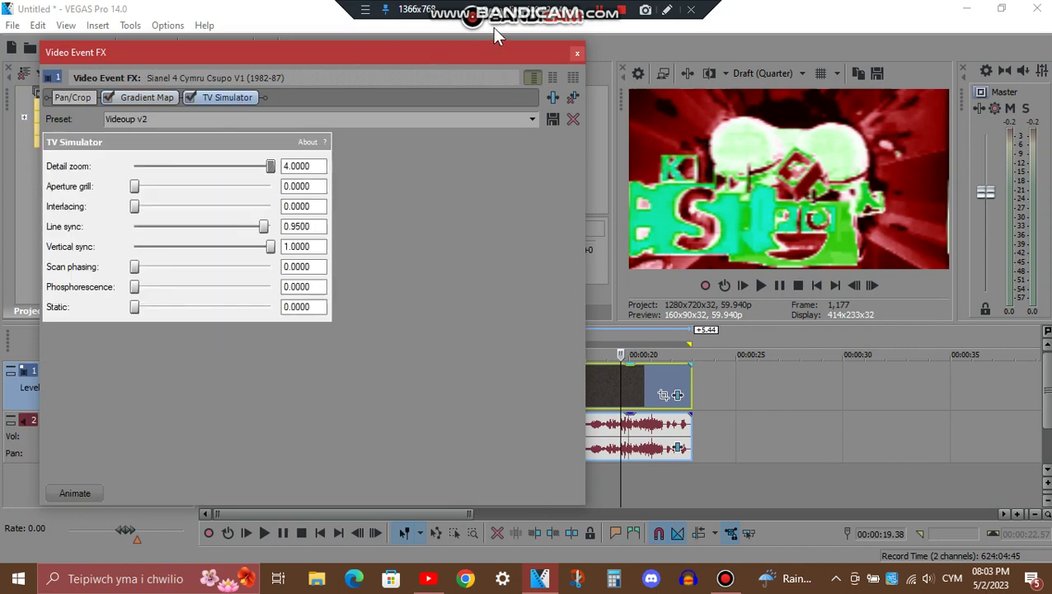
left_click(577, 52)
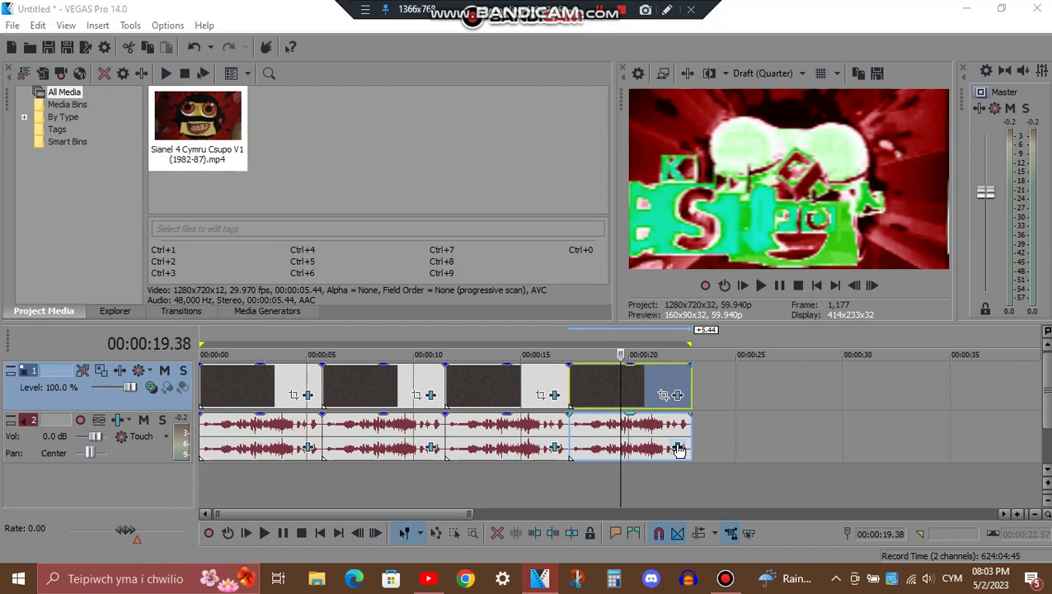
- Open the fourth clip's audio effects and examine the IL Vocodex settings from the mixer to the keyboard
left_click(678, 448)
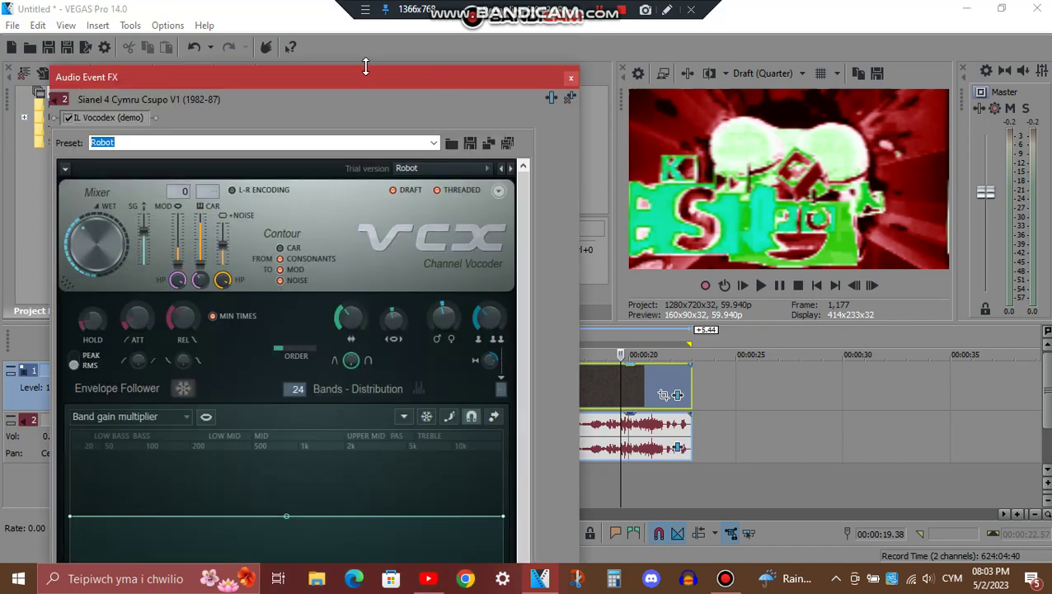
left_click_drag(365, 66, 394, 47)
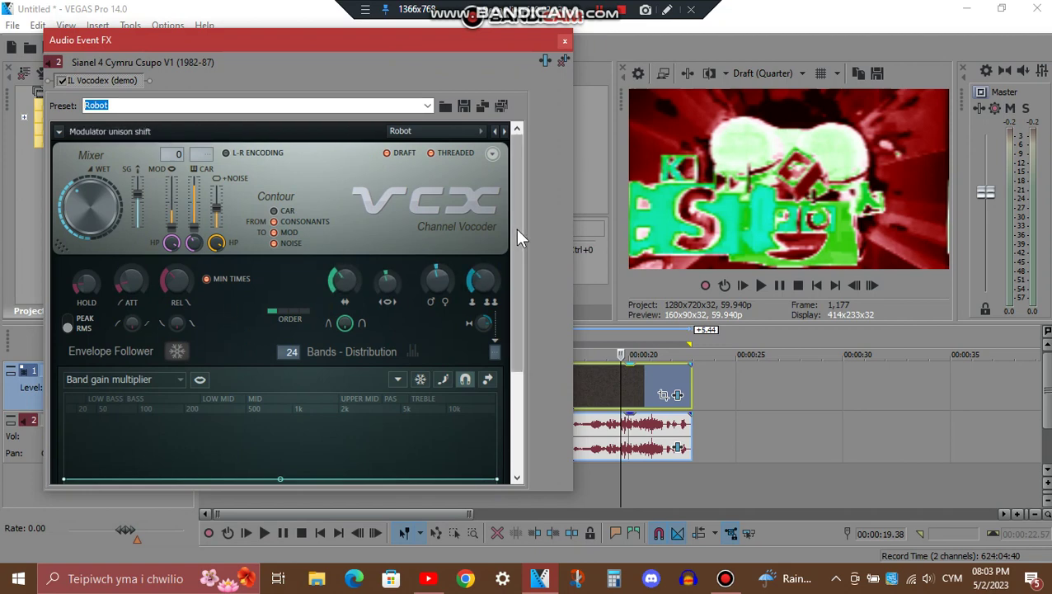
left_click_drag(518, 237, 515, 429)
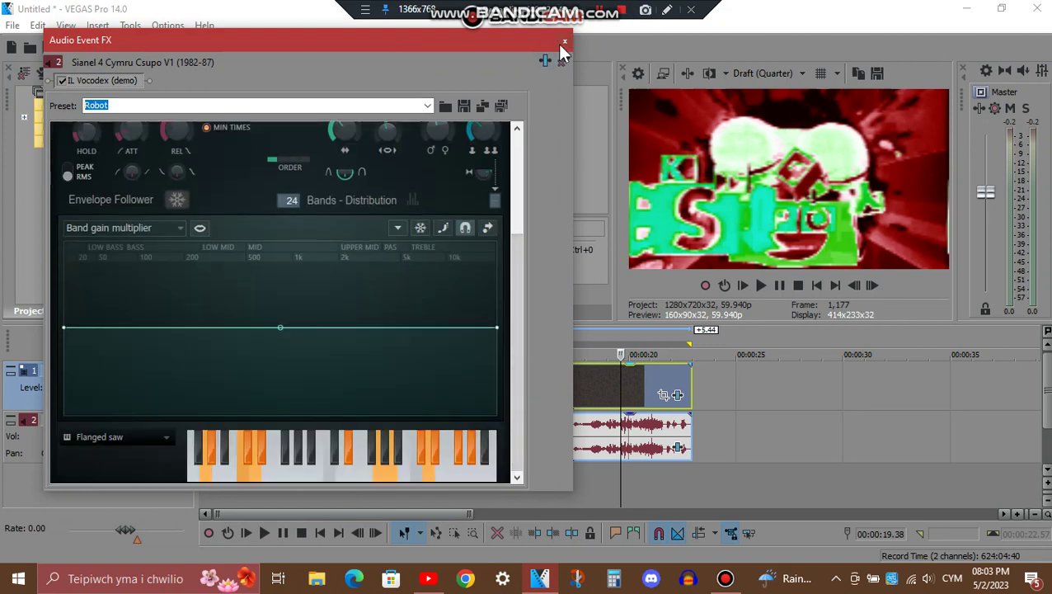